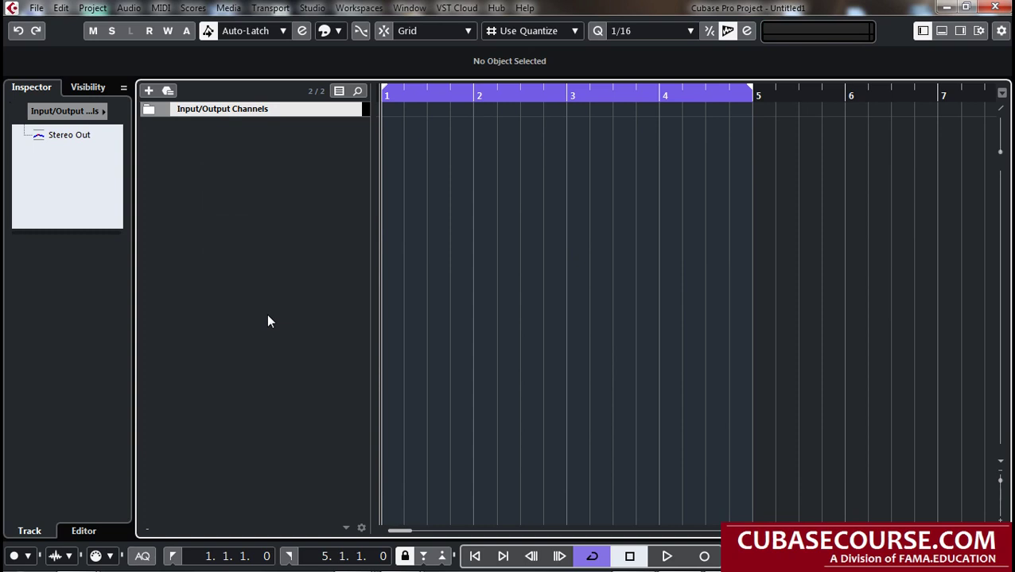
right_click(228, 222)
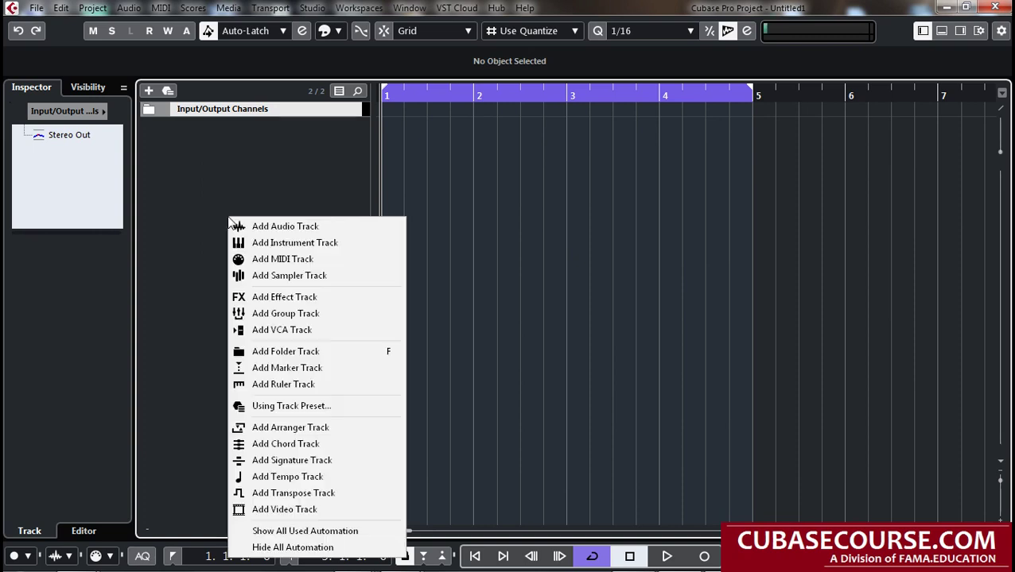
click(357, 244)
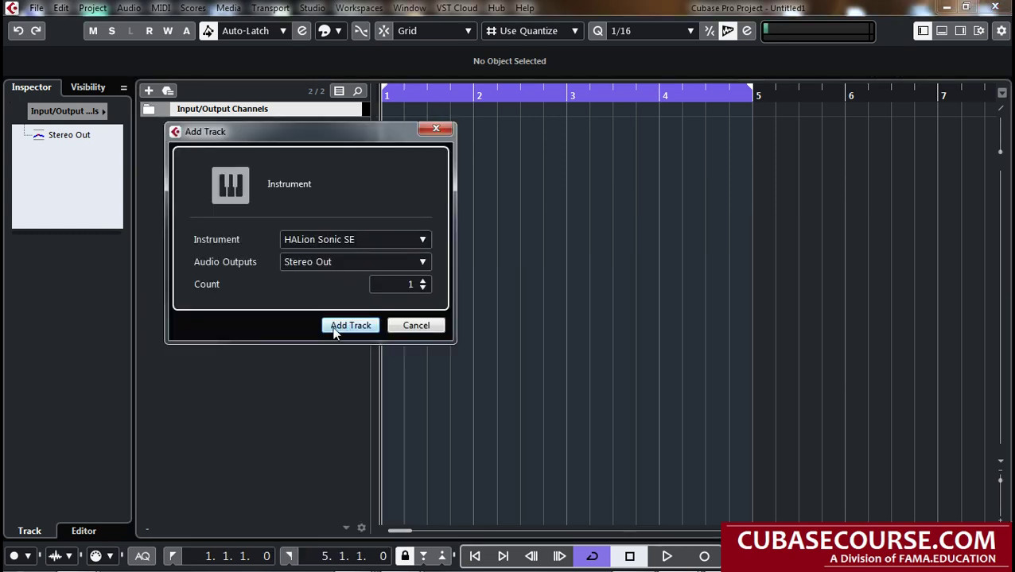
click(428, 335)
right_click(241, 150)
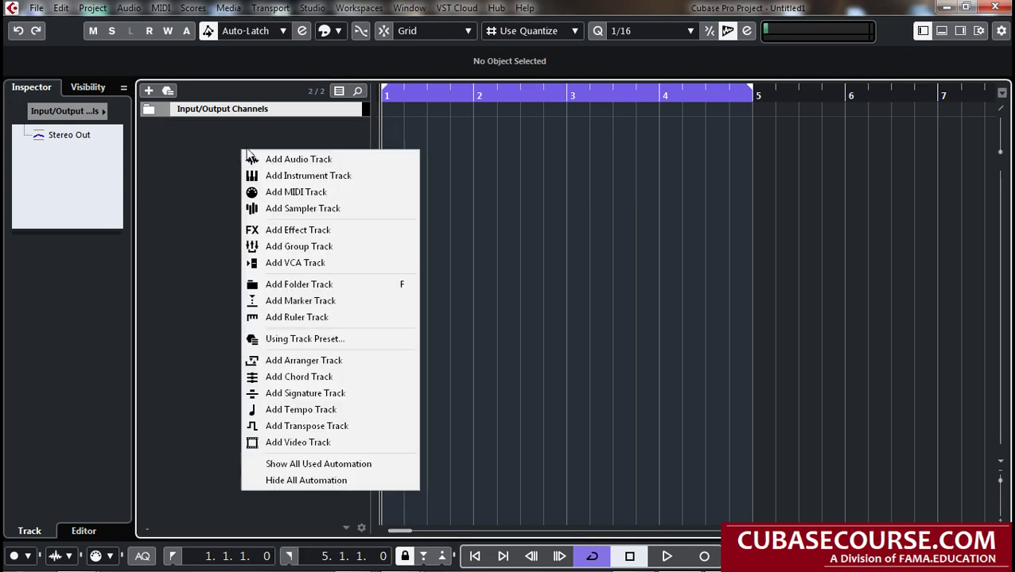
click(278, 158)
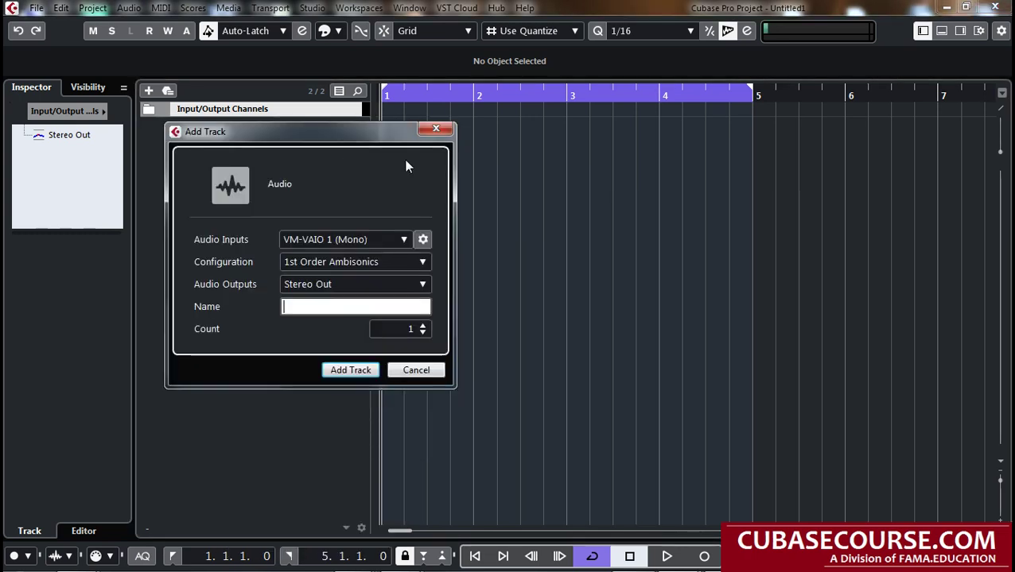
click(436, 367)
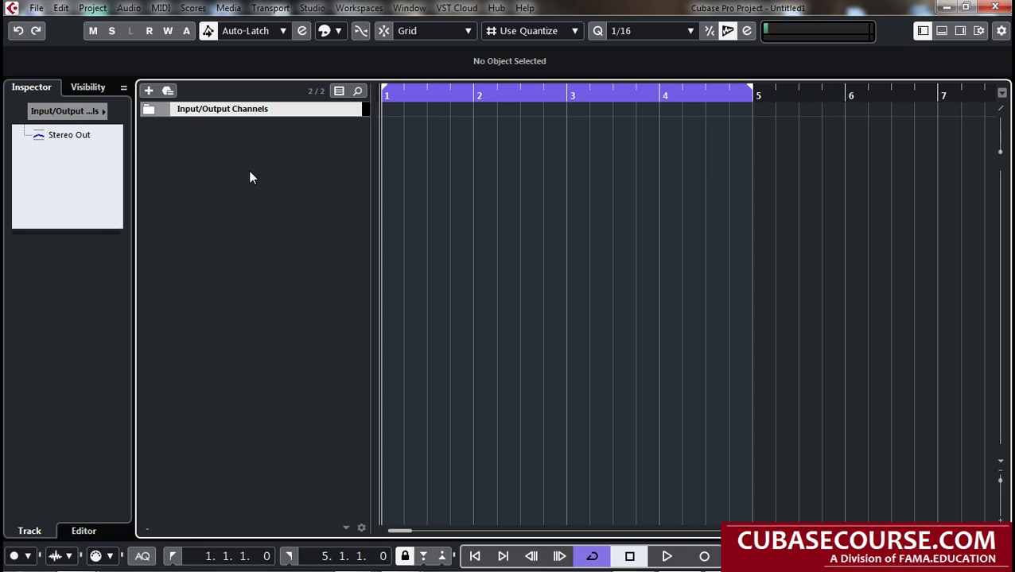
- Bring Firefox to the front and load draw.io to open diagrams.net
mouse_move(351, 561)
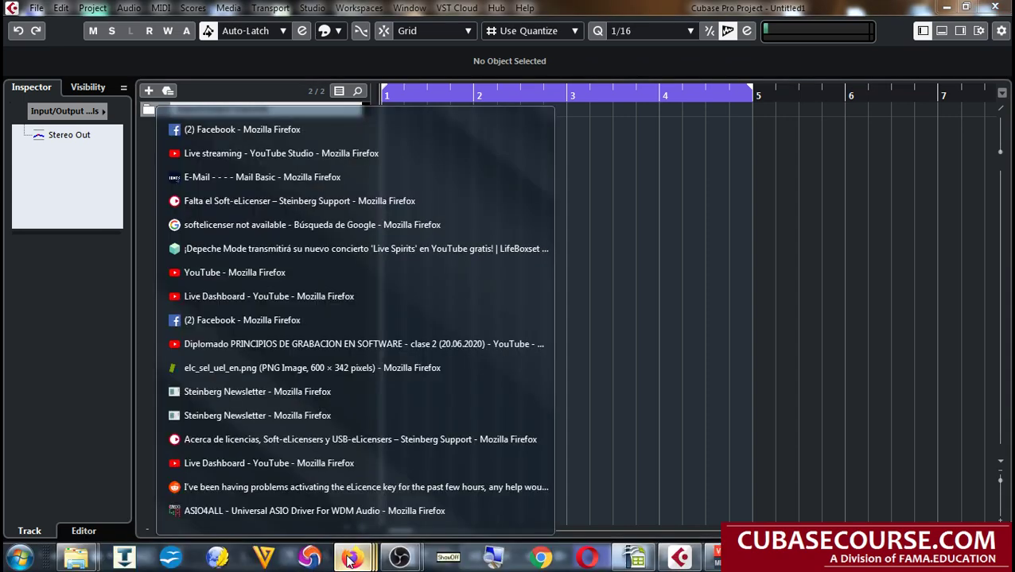
click(359, 133)
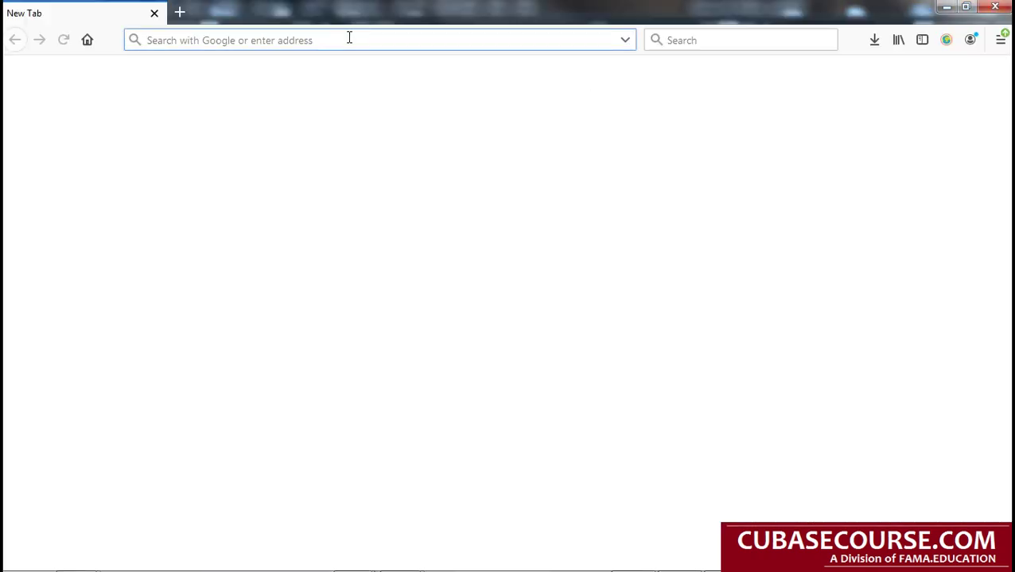
text(draw.io)
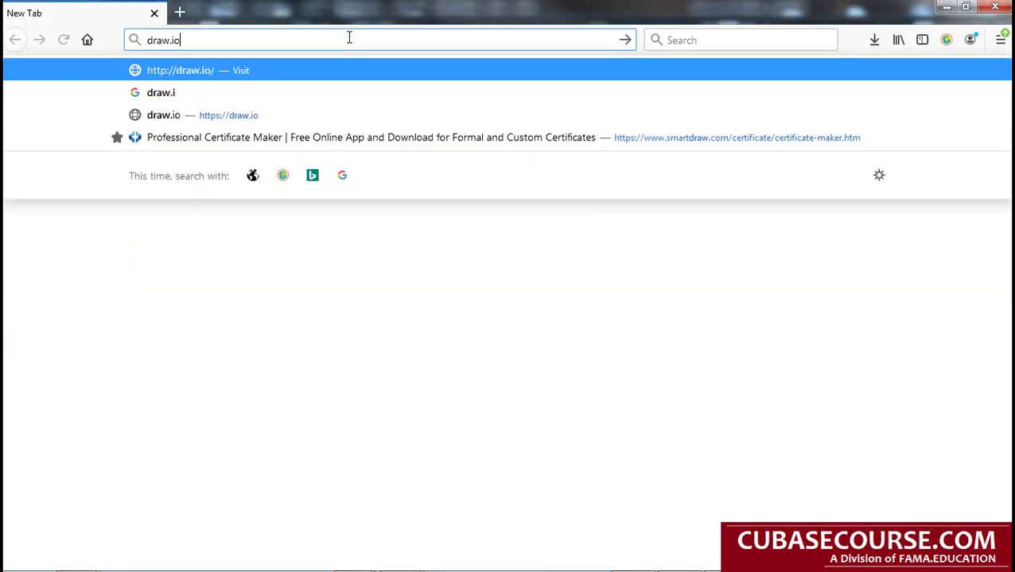
key(Return)
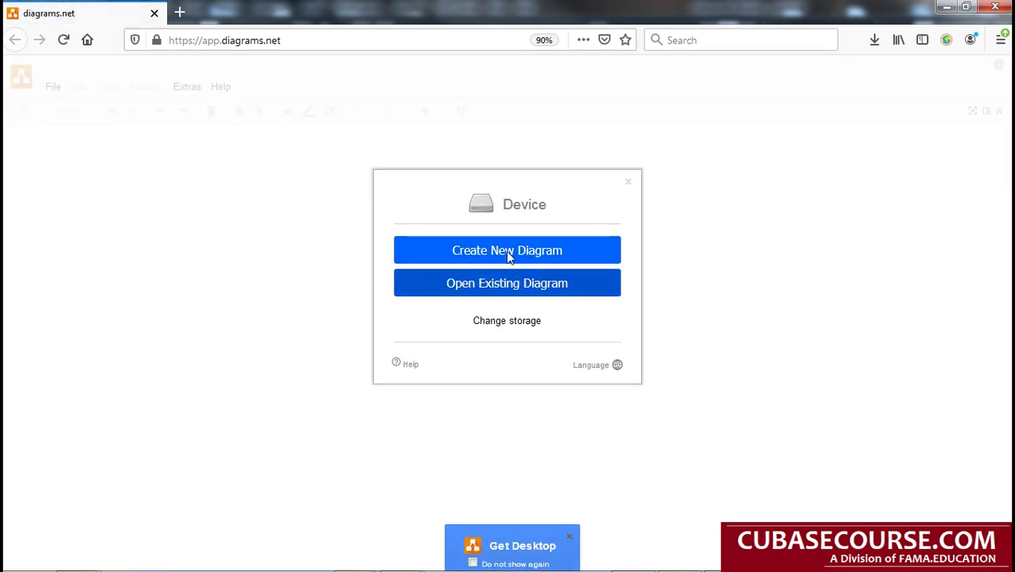
- Create a new blank diagram
click(509, 251)
click(462, 206)
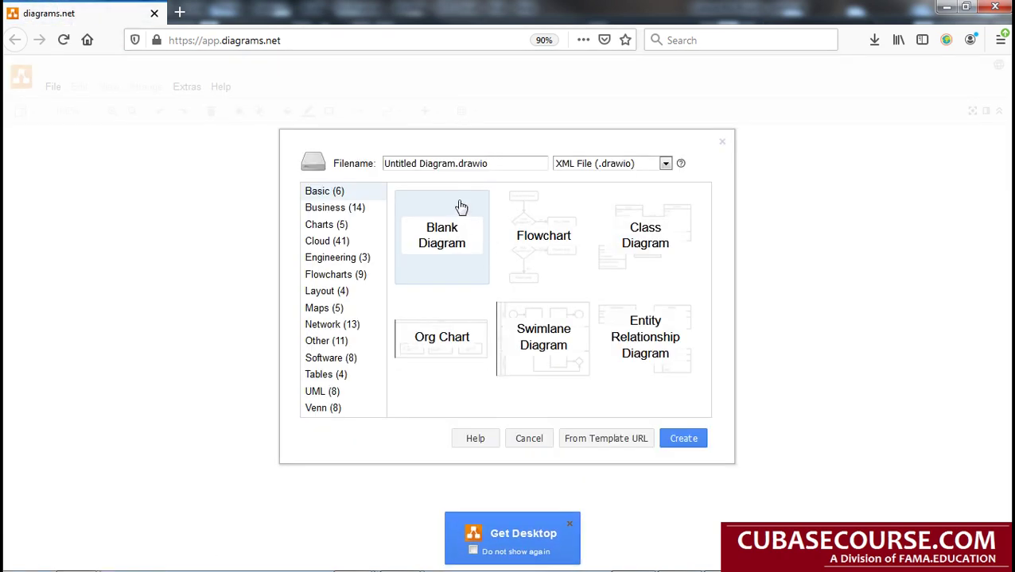
double_click(461, 207)
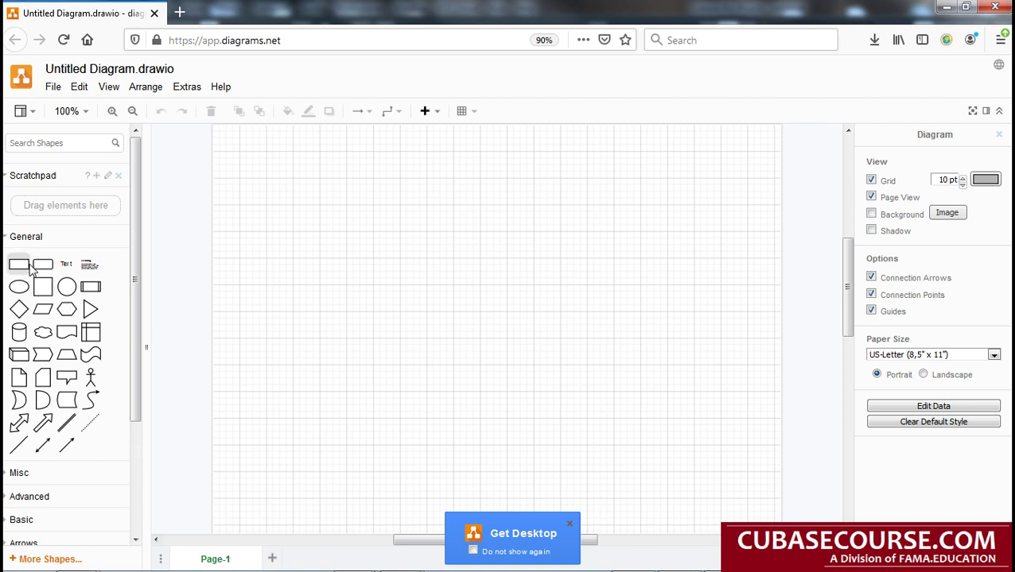
- Add a rounded rectangle sized 440x450 with a grey gradient style
drag(43, 266, 269, 159)
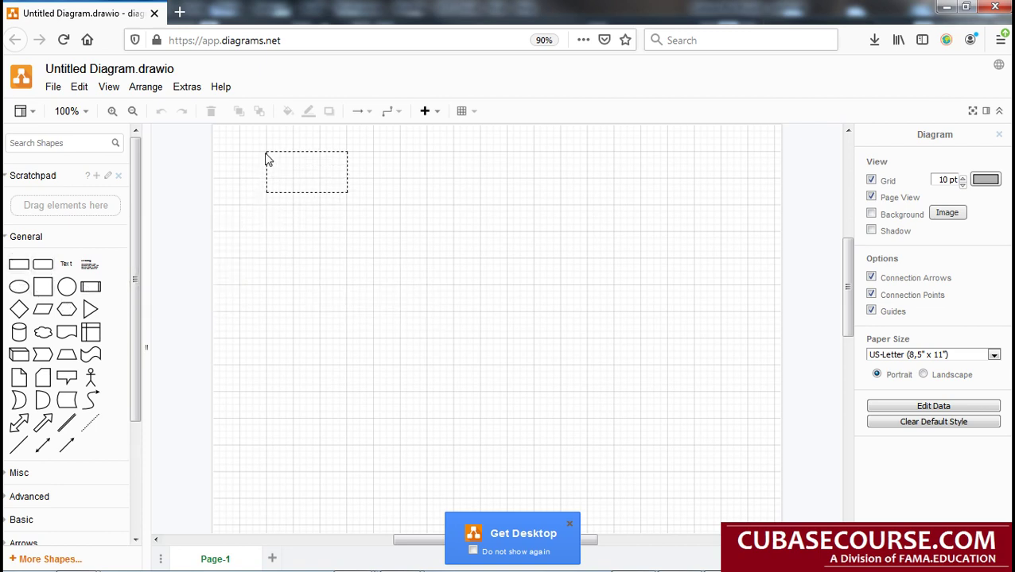
mouse_move(347, 192)
mouse_down()
mouse_move(563, 455)
mouse_move(648, 454)
mouse_up()
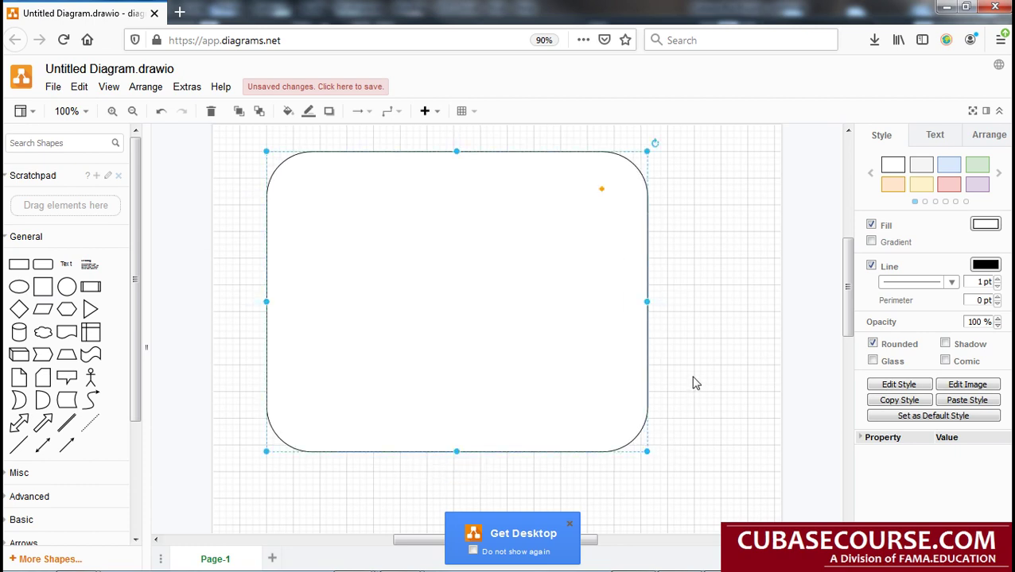
click(871, 175)
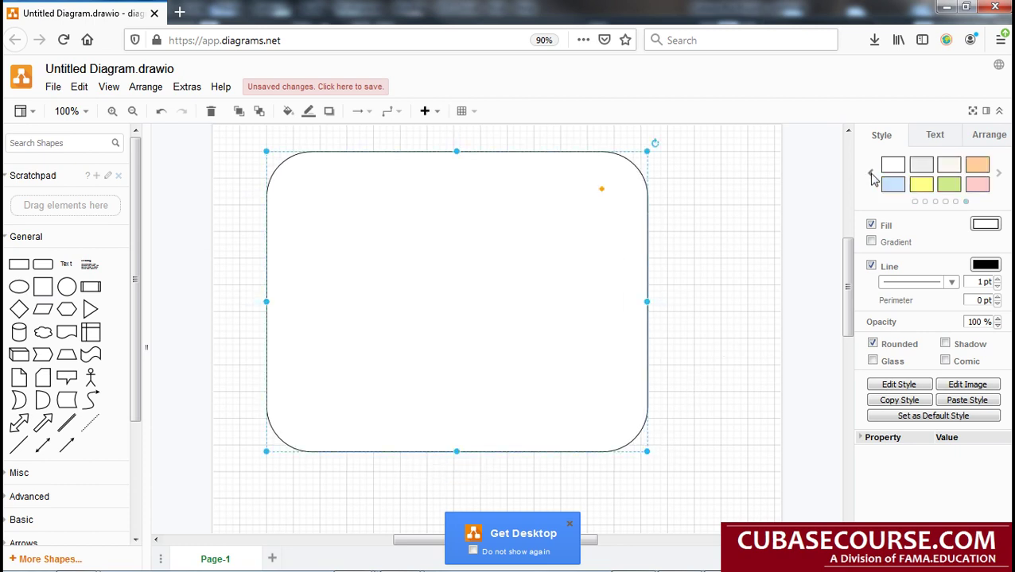
click(871, 177)
click(915, 167)
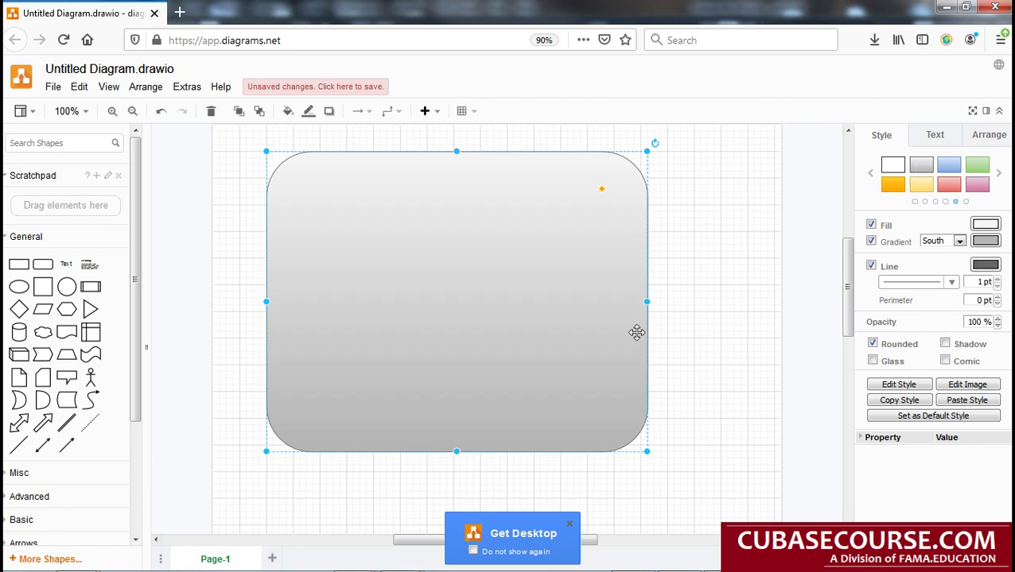
- Add a 'PC' text label in the rectangle's top-left corner
click(690, 334)
double_click(692, 332)
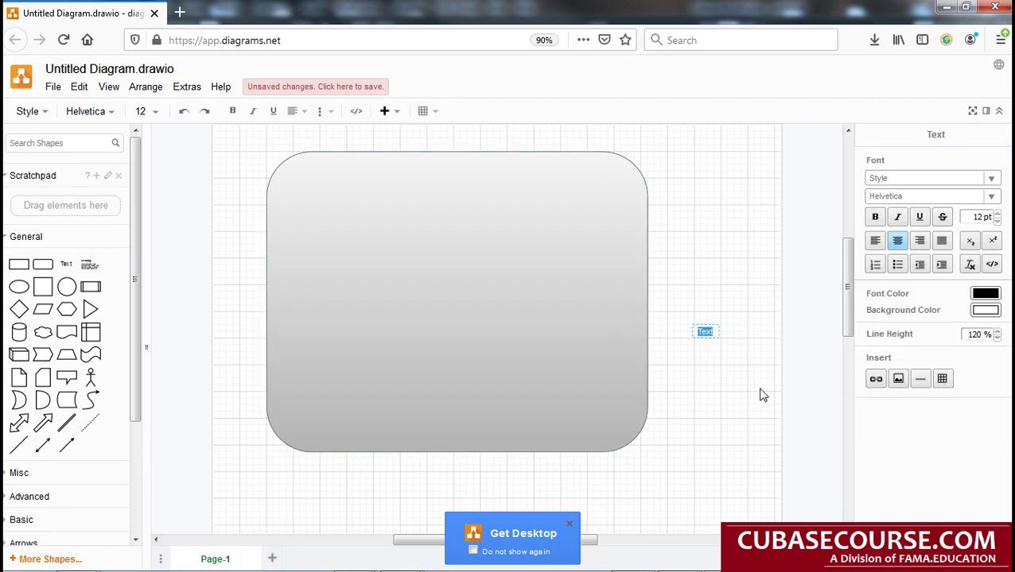
text(PC)
click(761, 395)
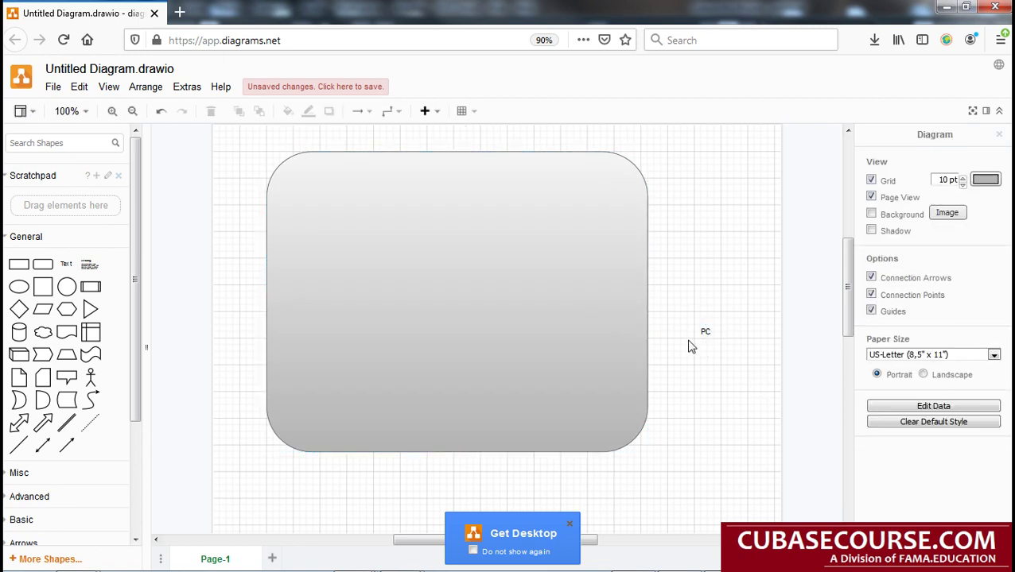
mouse_move(705, 335)
mouse_down()
mouse_move(324, 208)
mouse_move(304, 177)
mouse_up()
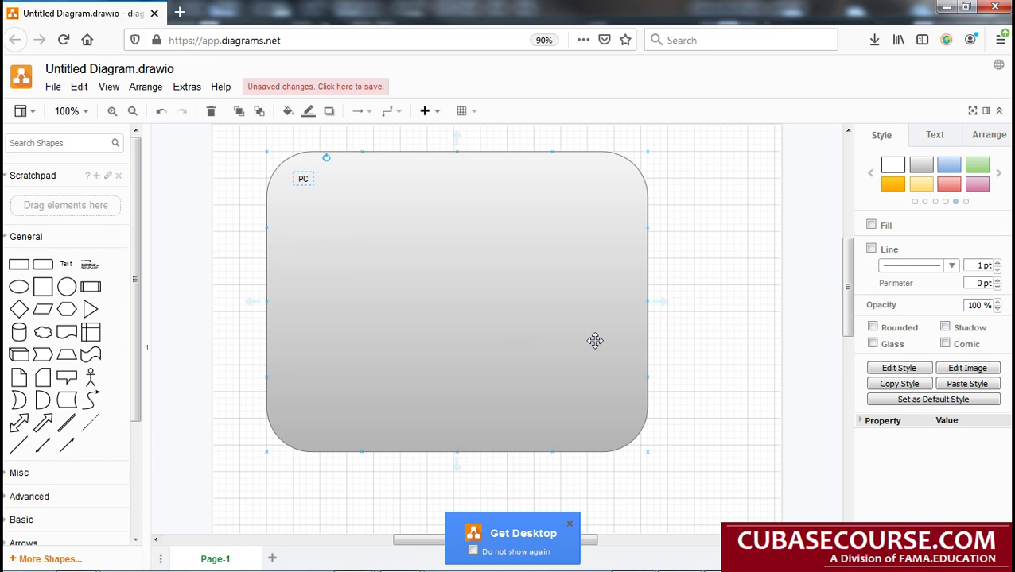
click(569, 524)
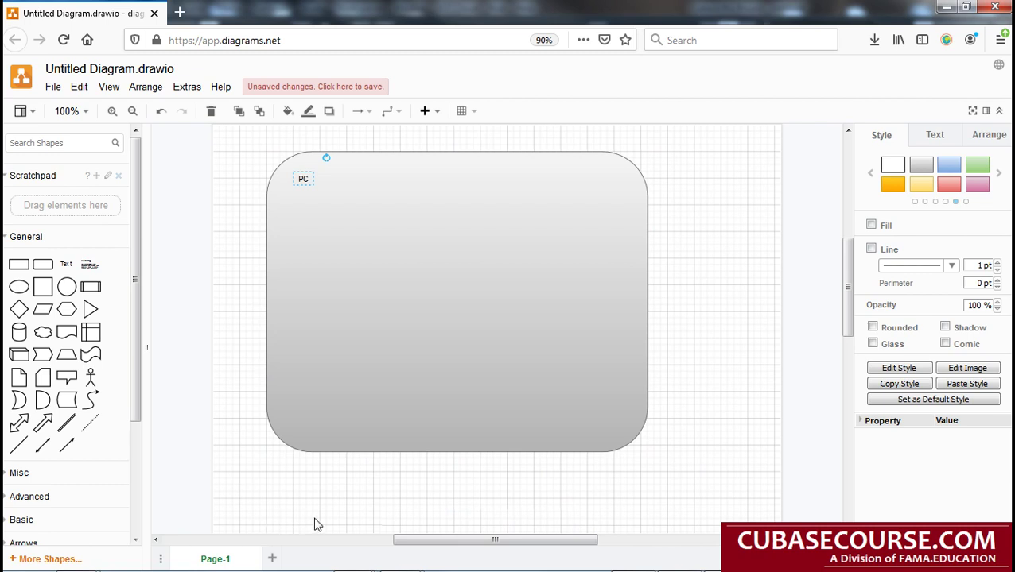
click(432, 501)
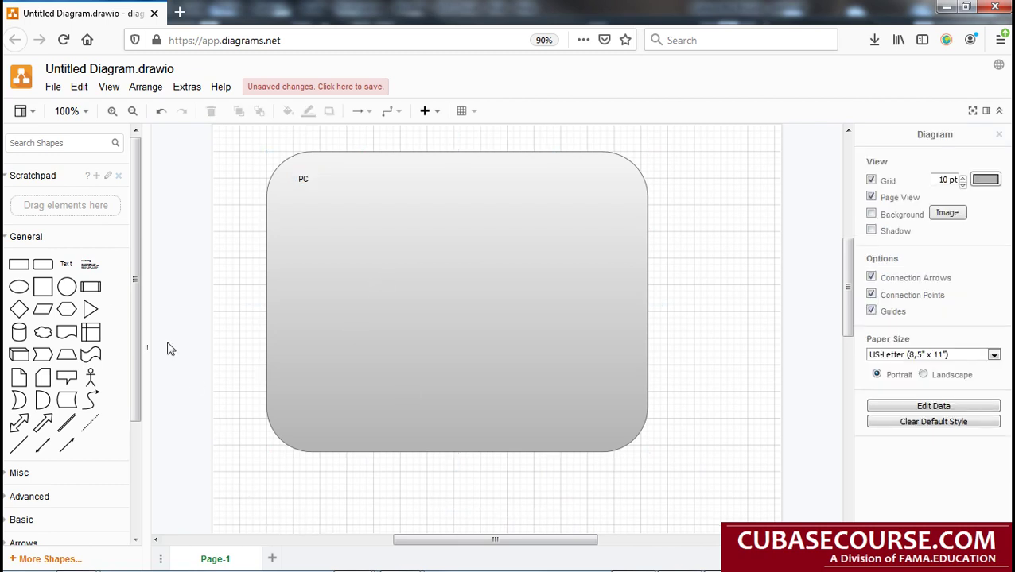
- Add a rounded box labelled 'Sistema operativo' with '(Windows, MacOS)' on a second line
mouse_move(43, 264)
mouse_down()
mouse_move(680, 310)
mouse_move(672, 267)
mouse_up()
drag(755, 306, 761, 351)
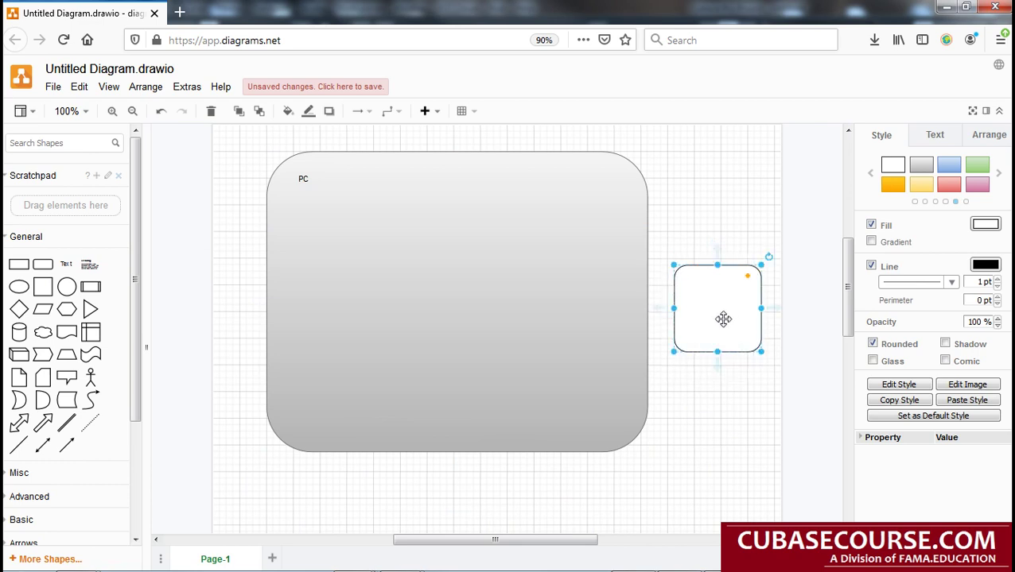
double_click(723, 319)
text(S)
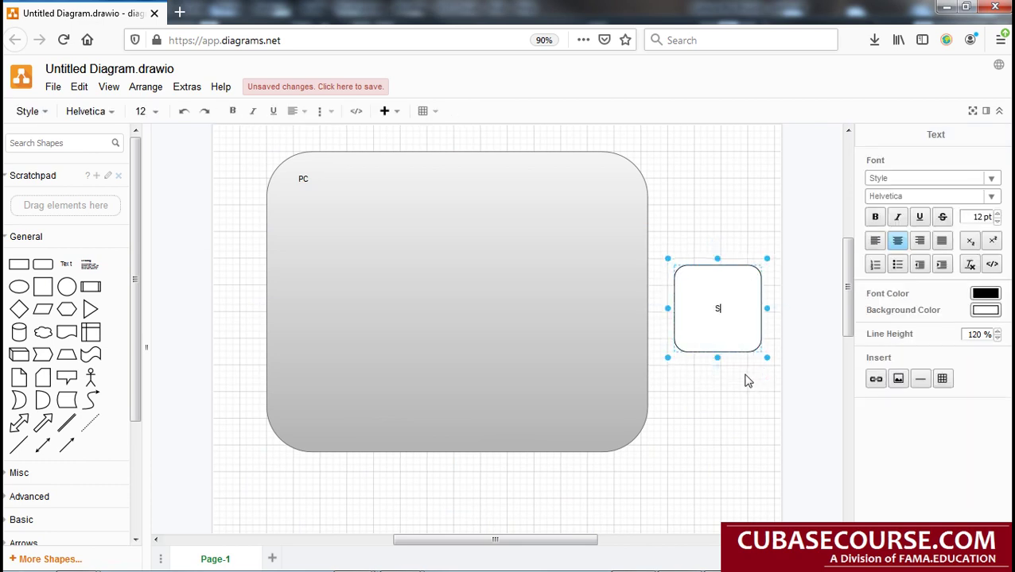
text(istema ope)
text(rativo)
key(Return)
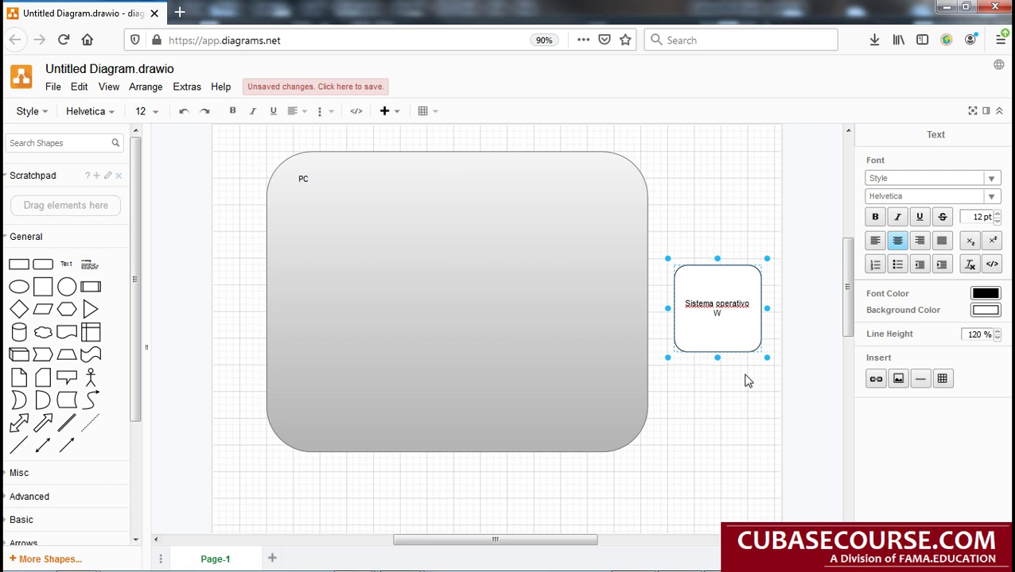
text(Windows)
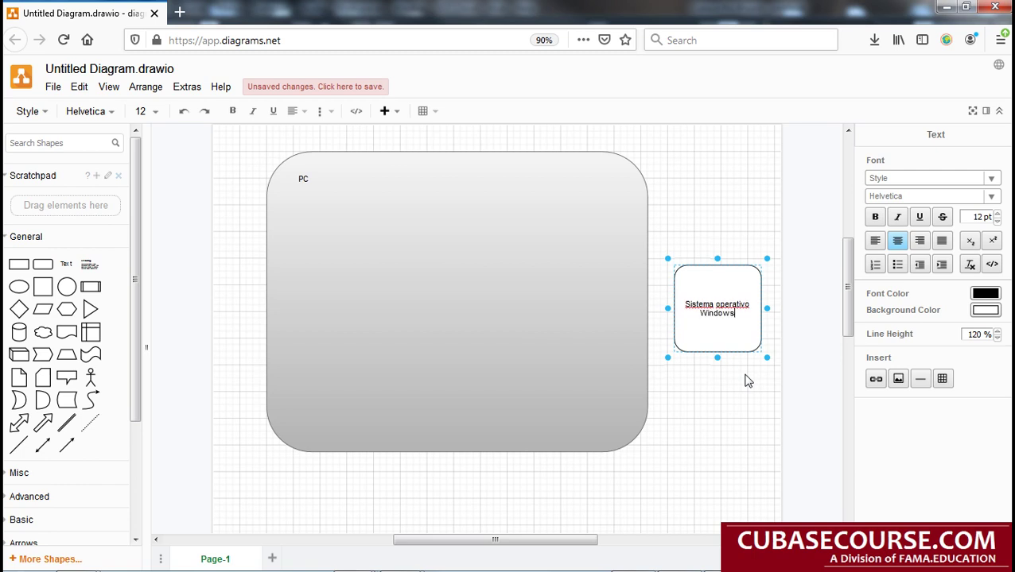
text(, Mac)
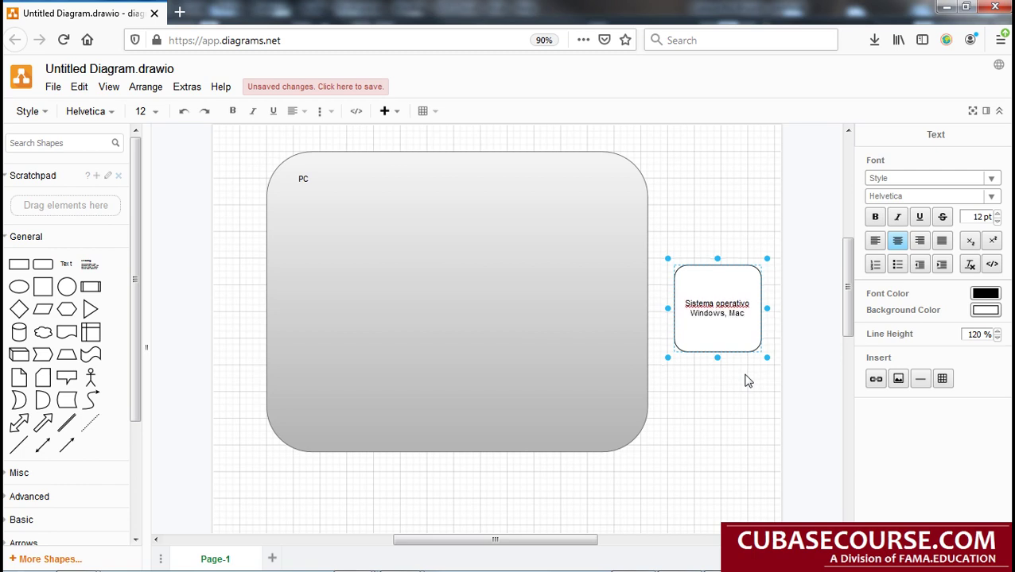
text(Os)
key(BackSpace)
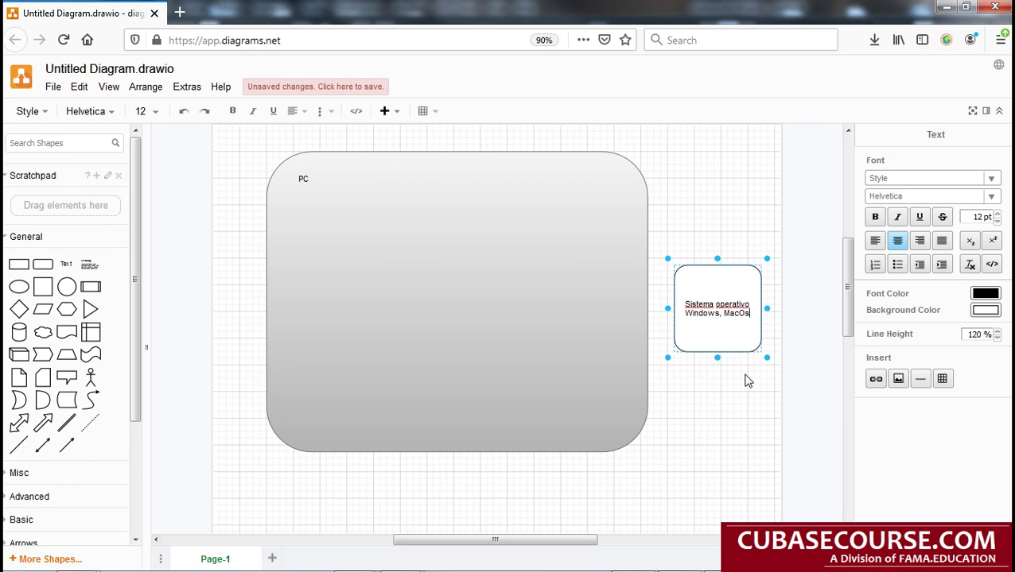
text(S))
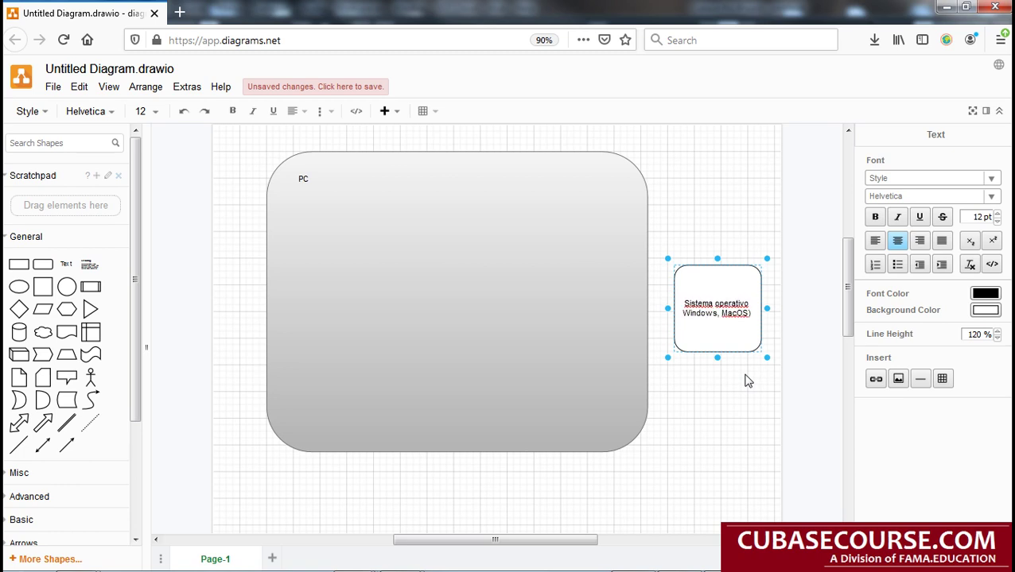
key(Left)
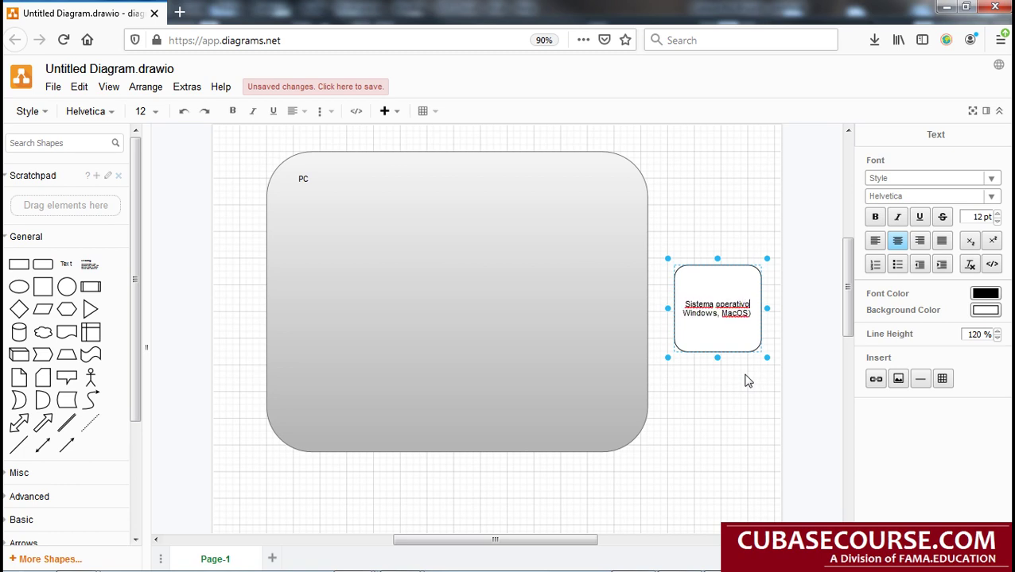
text(()
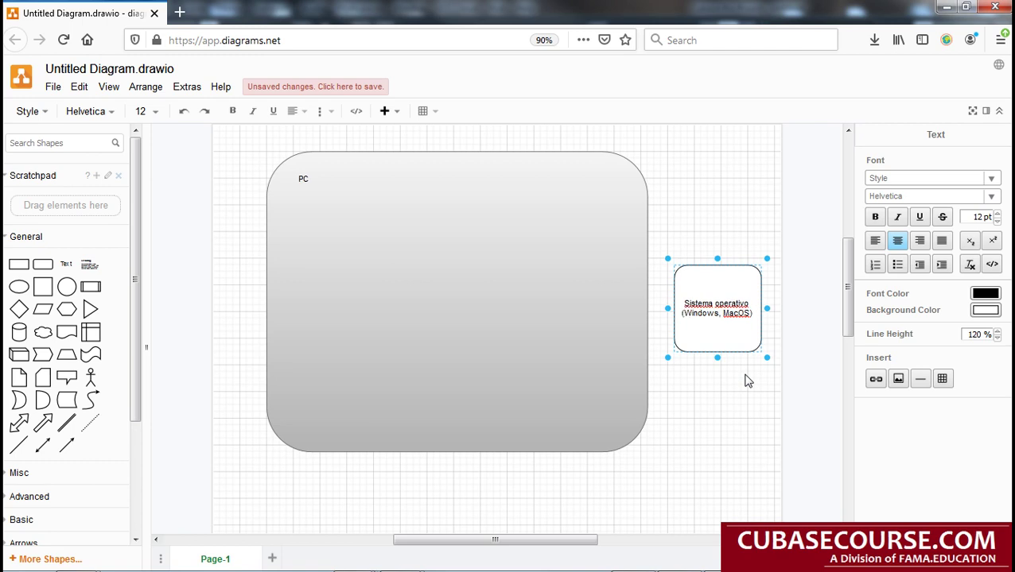
click(728, 422)
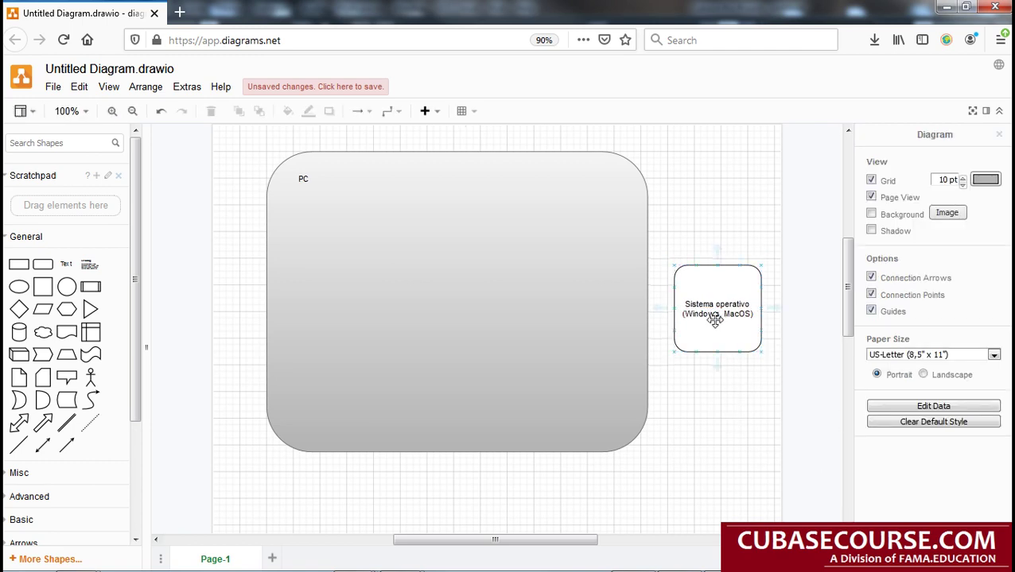
- Move the box into the PC shape, resize it to 470x360, and apply a blue gradient
drag(715, 318, 347, 238)
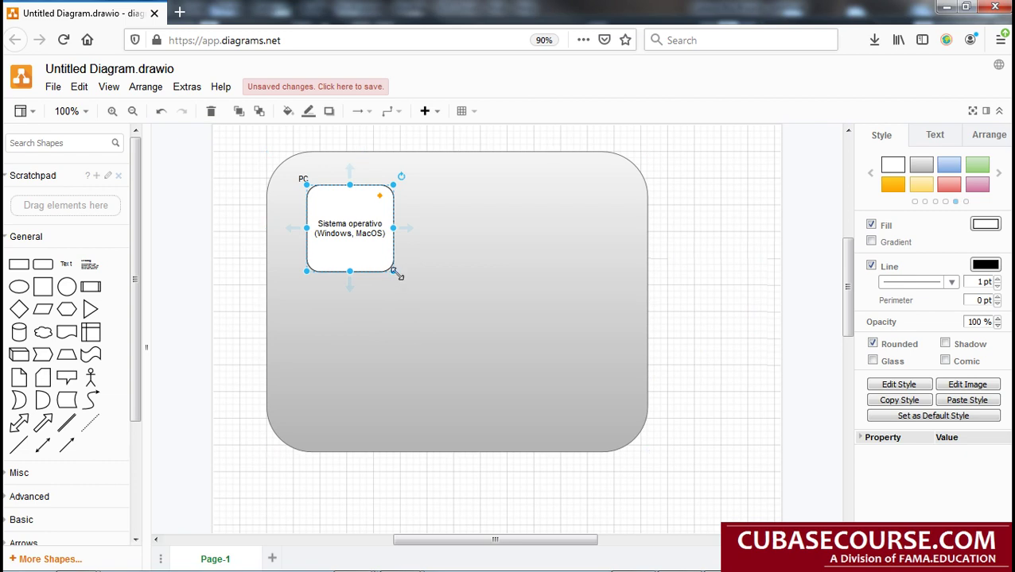
drag(394, 273, 618, 422)
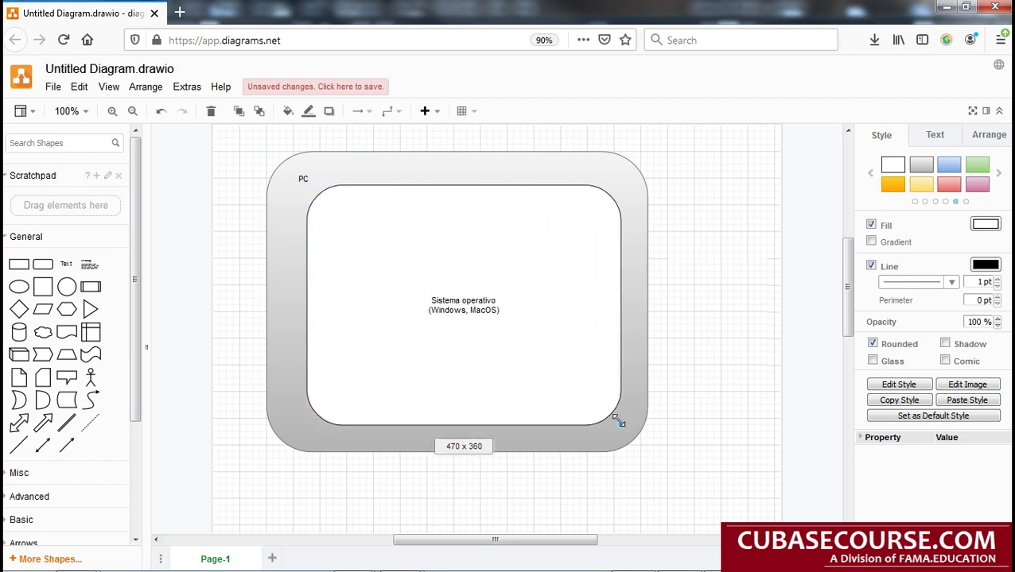
drag(618, 422, 613, 418)
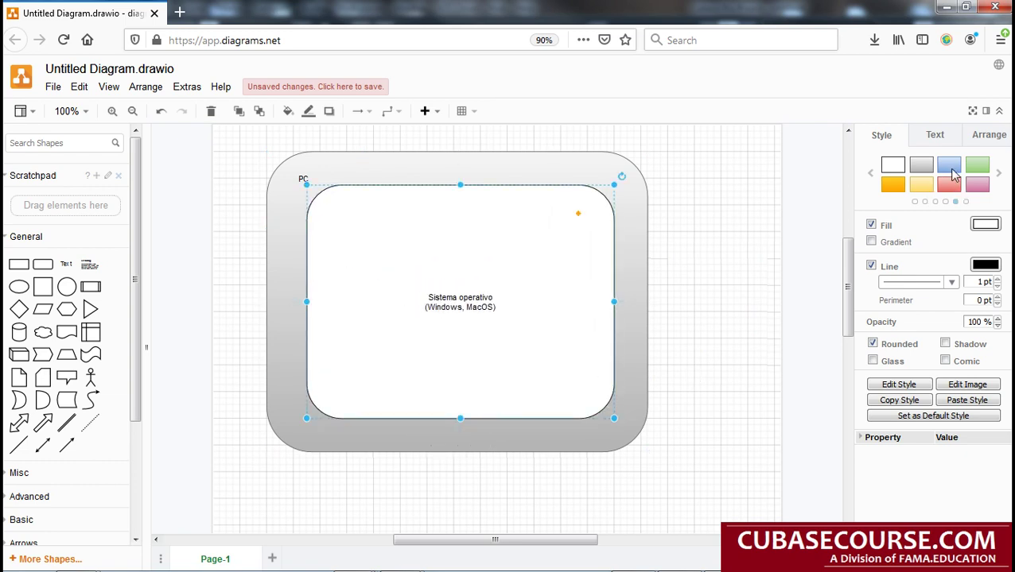
click(949, 168)
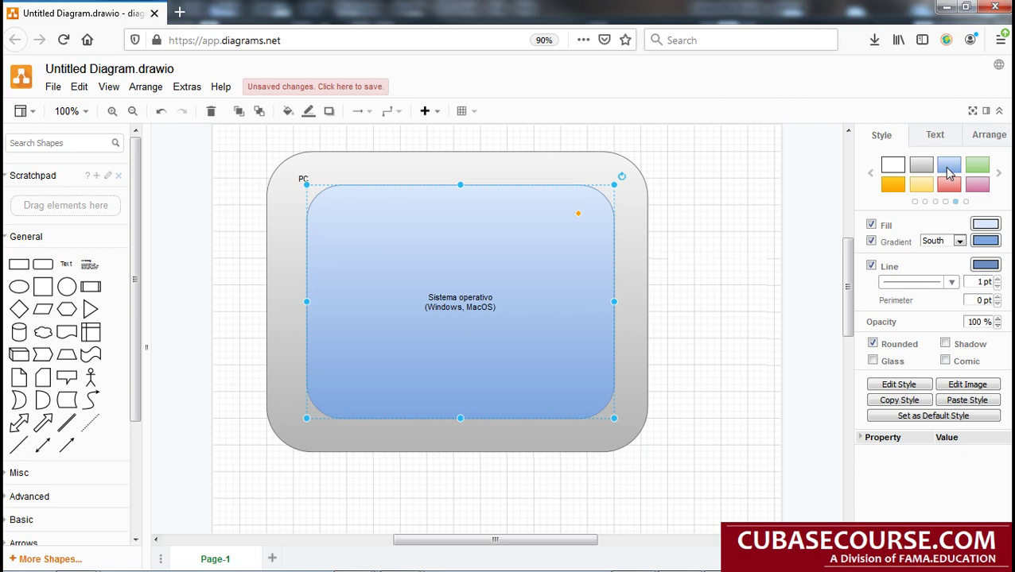
- Turn the 'Sistema operativo (Windows, MacOS)' caption into a separate label at the blue box's top-left
double_click(496, 309)
key(ctrl+c)
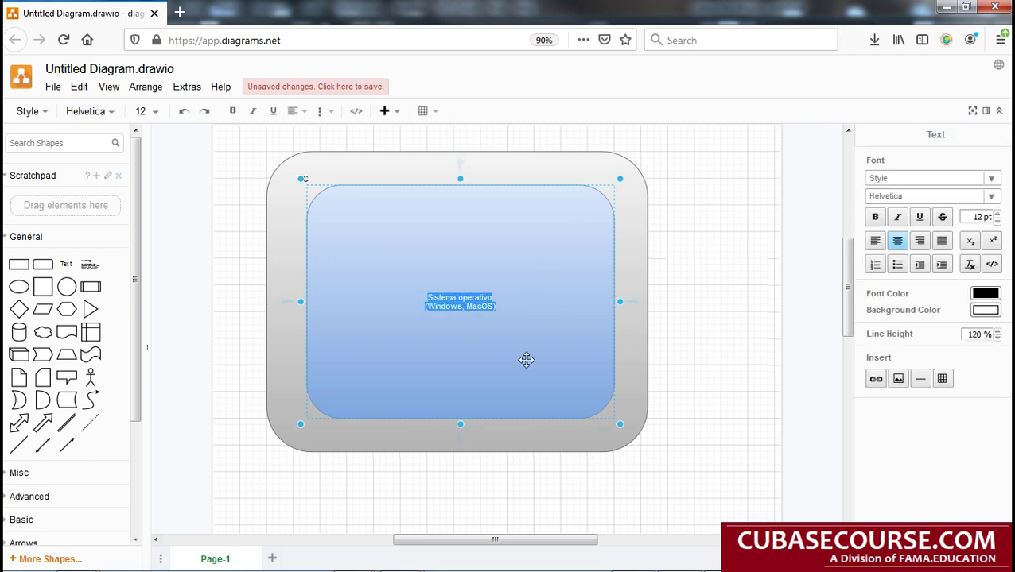
key(BackSpace)
click(739, 402)
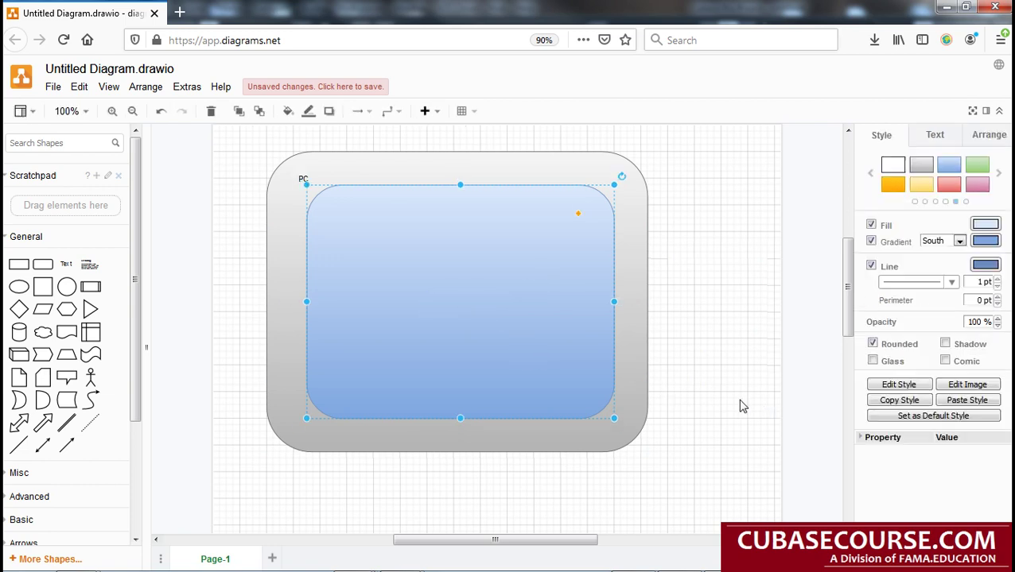
click(725, 442)
double_click(725, 442)
key(ctrl+v)
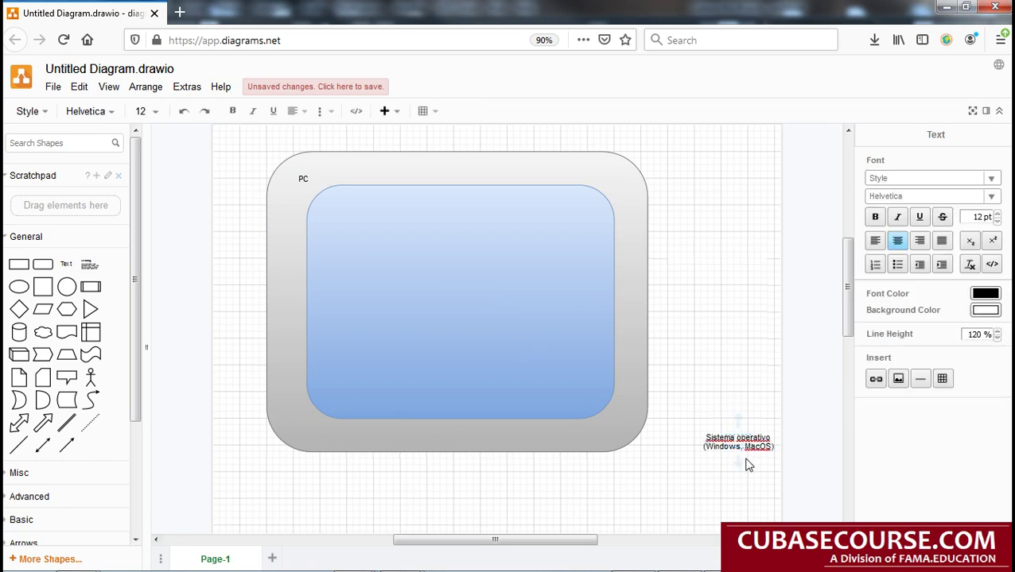
click(745, 468)
drag(739, 443, 368, 200)
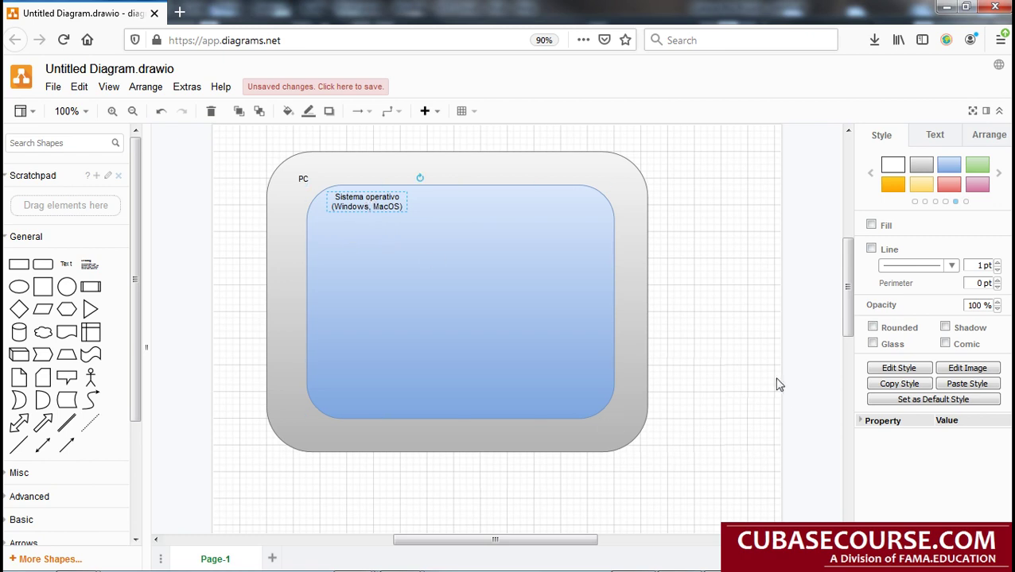
click(777, 386)
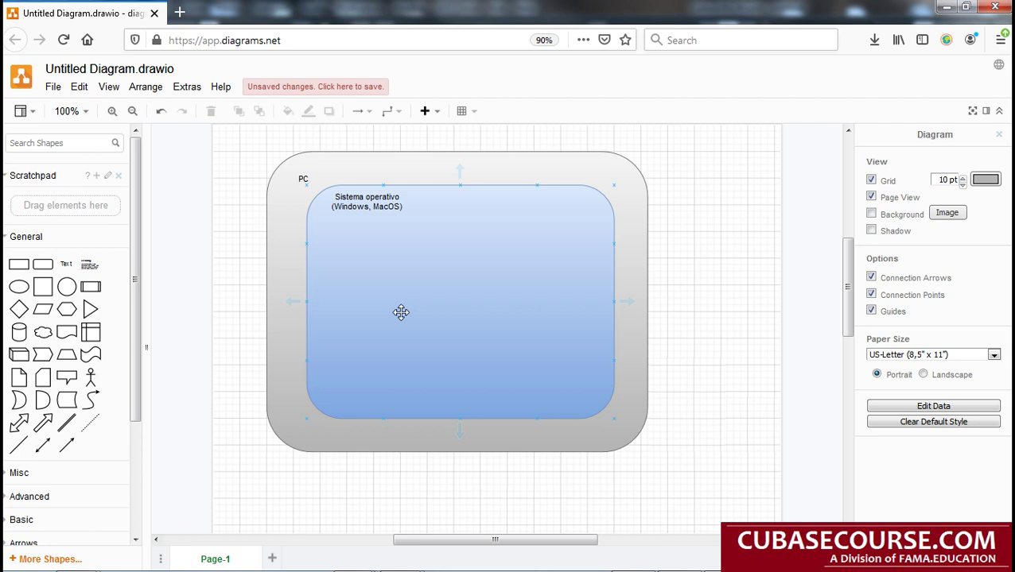
- Add a red-gradient rounded rectangle filling most of the blue box
mouse_move(49, 272)
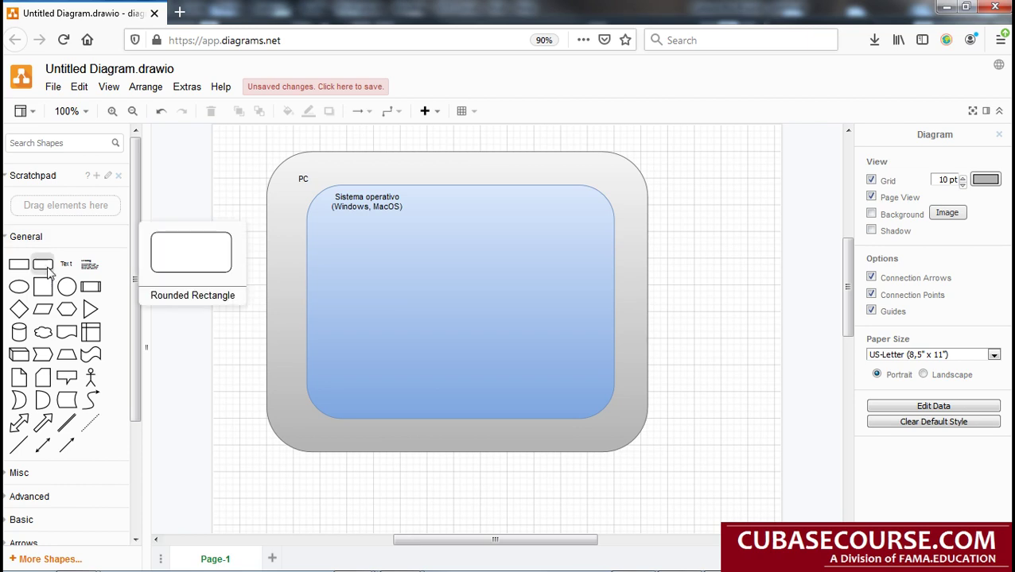
drag(38, 264, 669, 293)
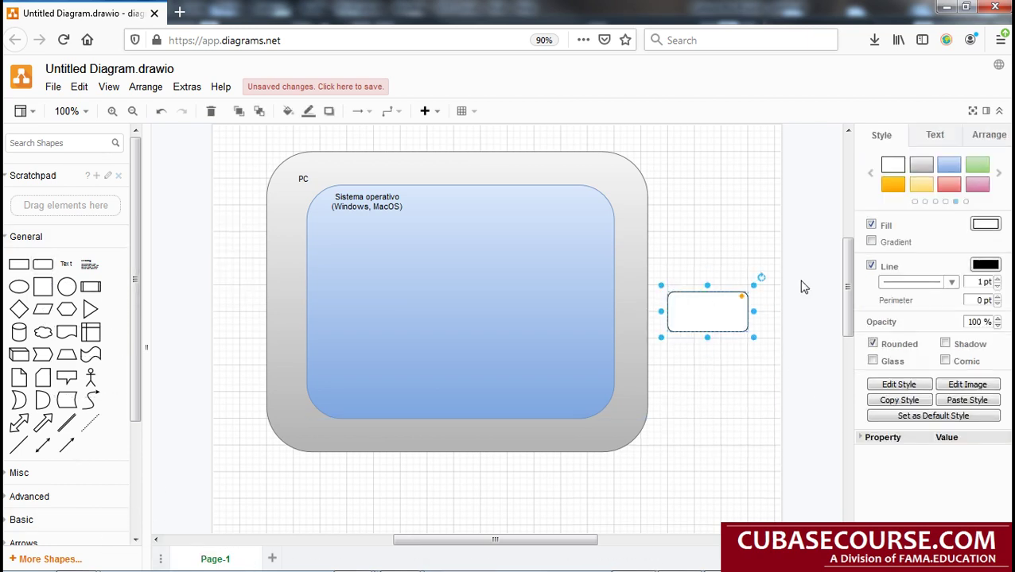
click(954, 189)
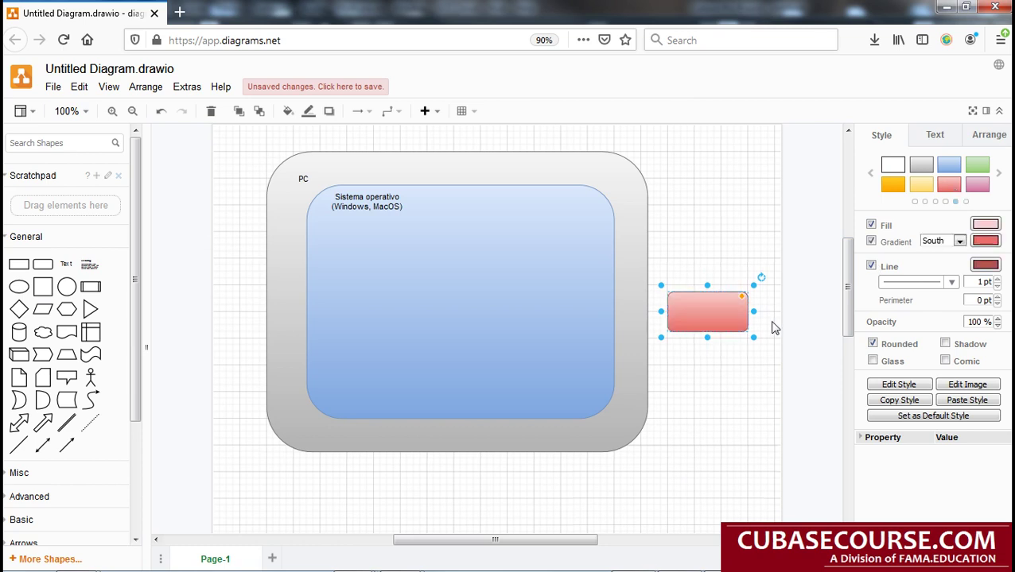
drag(760, 387, 765, 411)
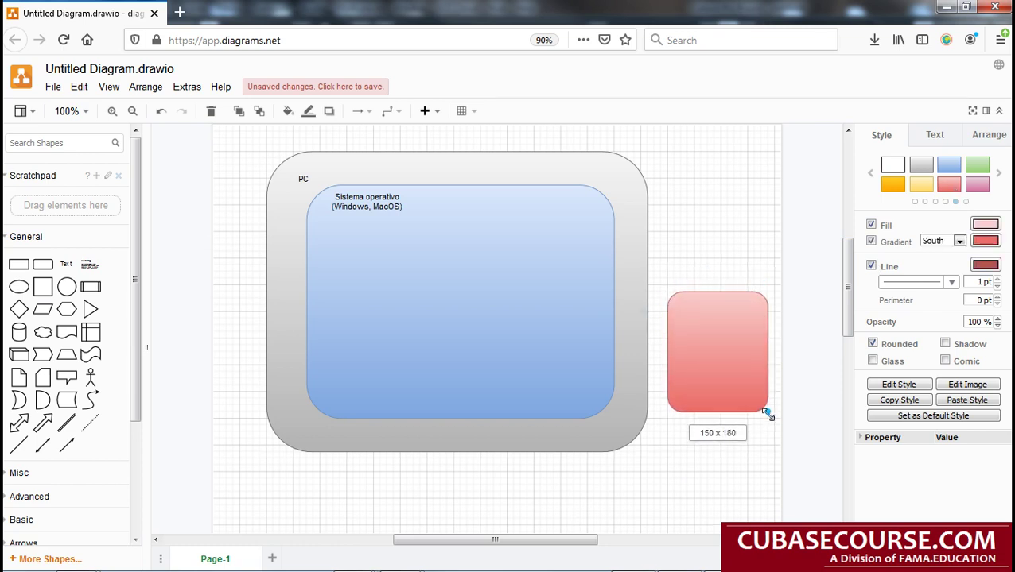
mouse_move(731, 367)
mouse_down()
mouse_move(409, 291)
mouse_move(415, 297)
mouse_up()
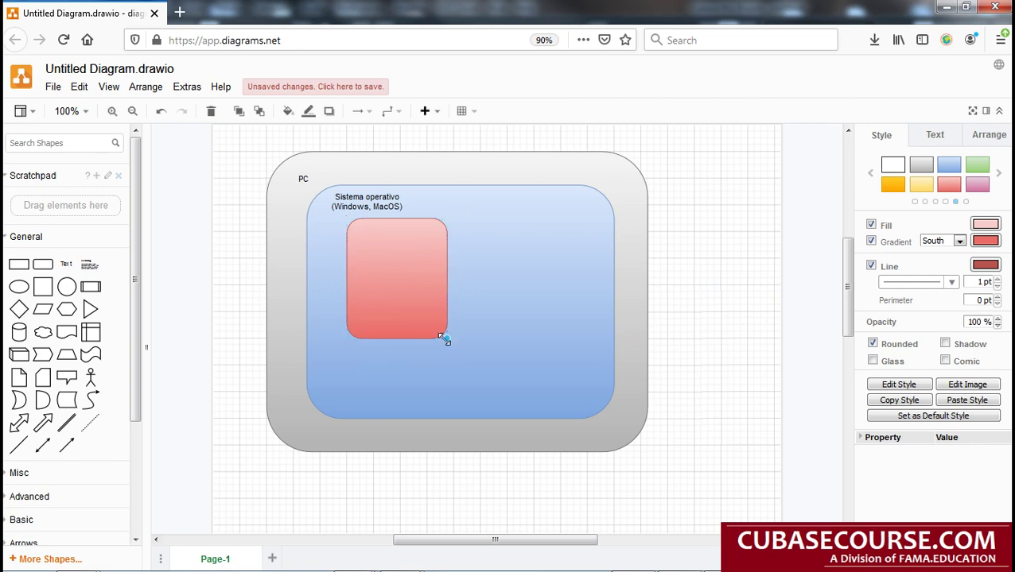
drag(446, 339, 579, 391)
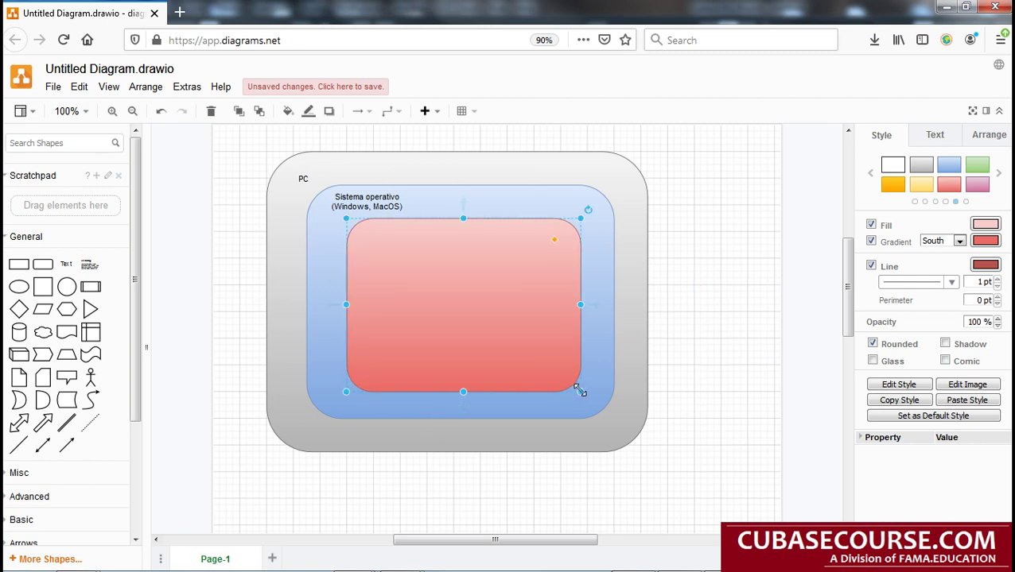
- Add a 'Cubase' text label at the red box's top-left corner
double_click(689, 401)
text(cub)
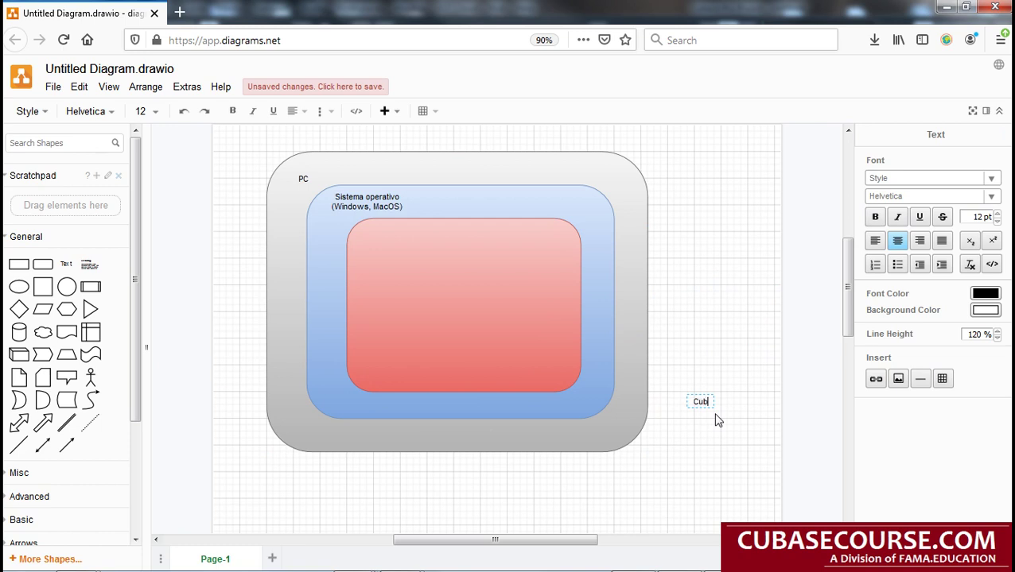
text(ase)
click(707, 458)
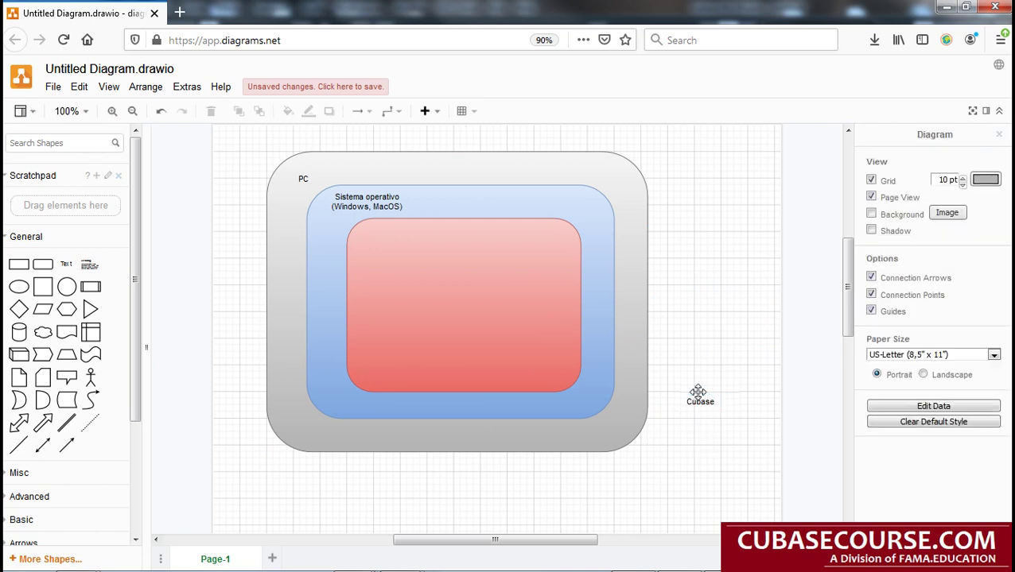
drag(699, 400, 384, 234)
click(719, 392)
click(381, 233)
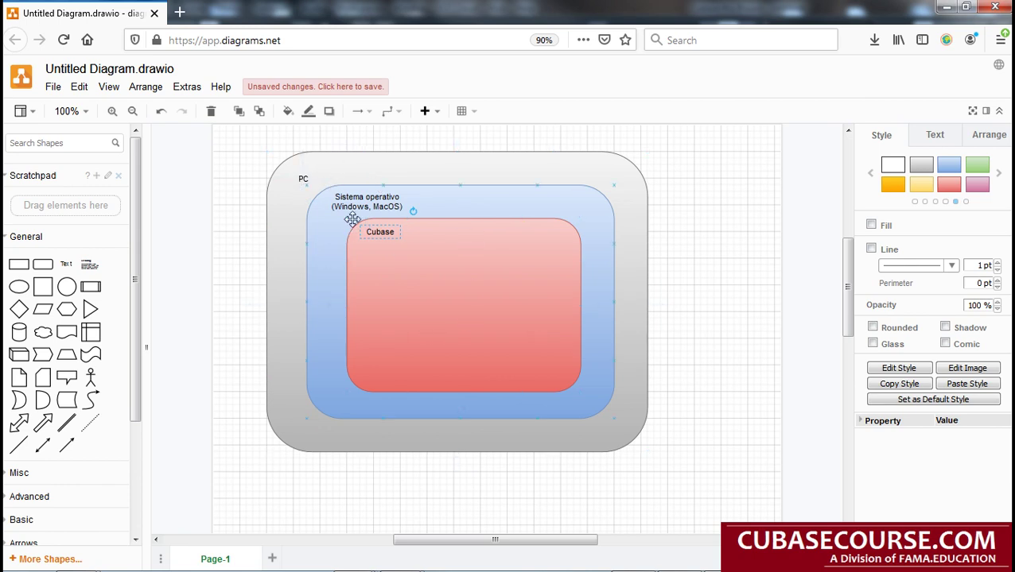
click(734, 471)
click(478, 272)
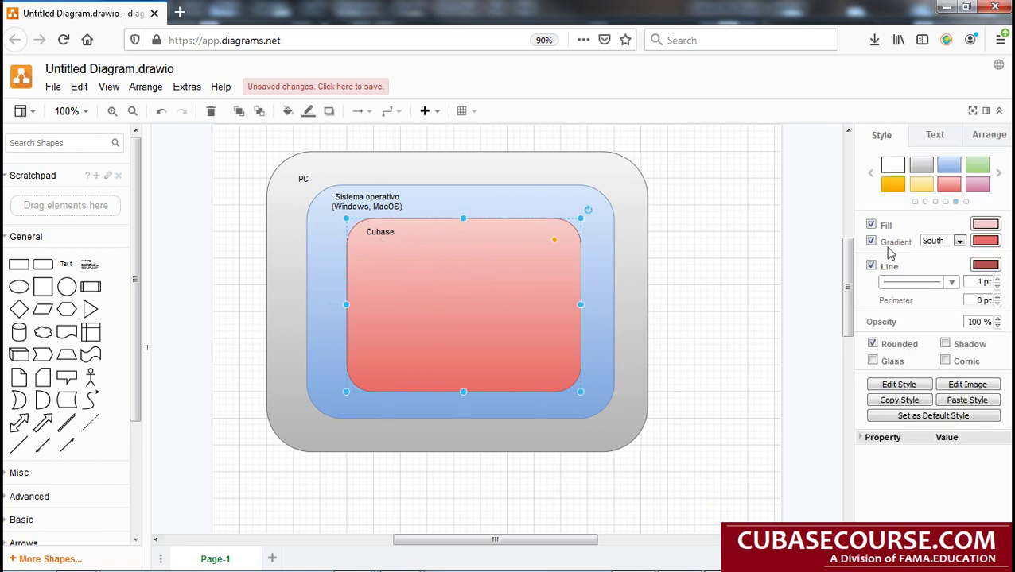
- Add a green-gradient rounded box labelled 'PLUG IN' and centre it inside the Cubase box
drag(43, 265, 710, 375)
double_click(710, 376)
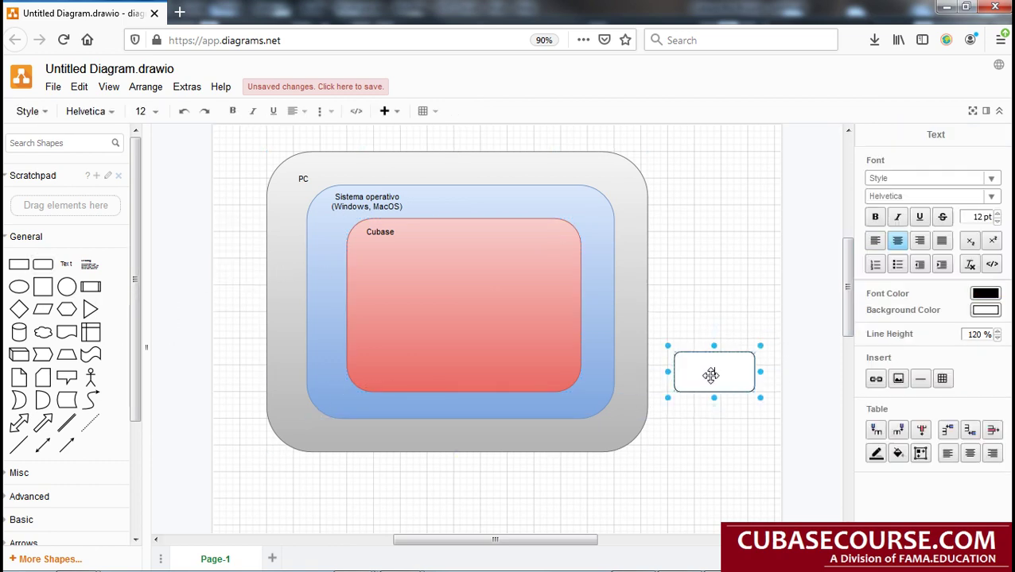
text(PluG)
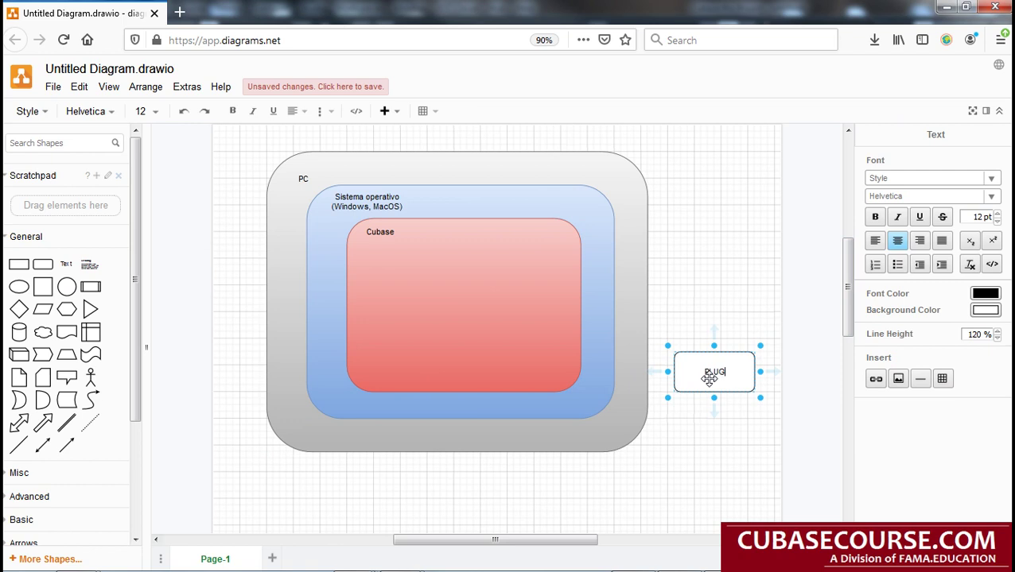
text(IN)
key(Left)
key(Left)
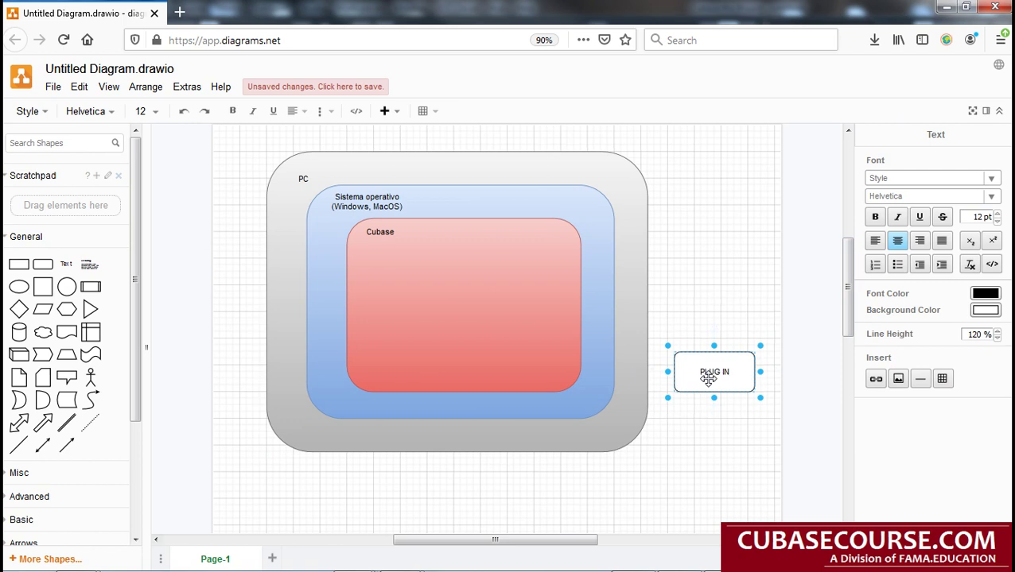
click(710, 230)
click(718, 368)
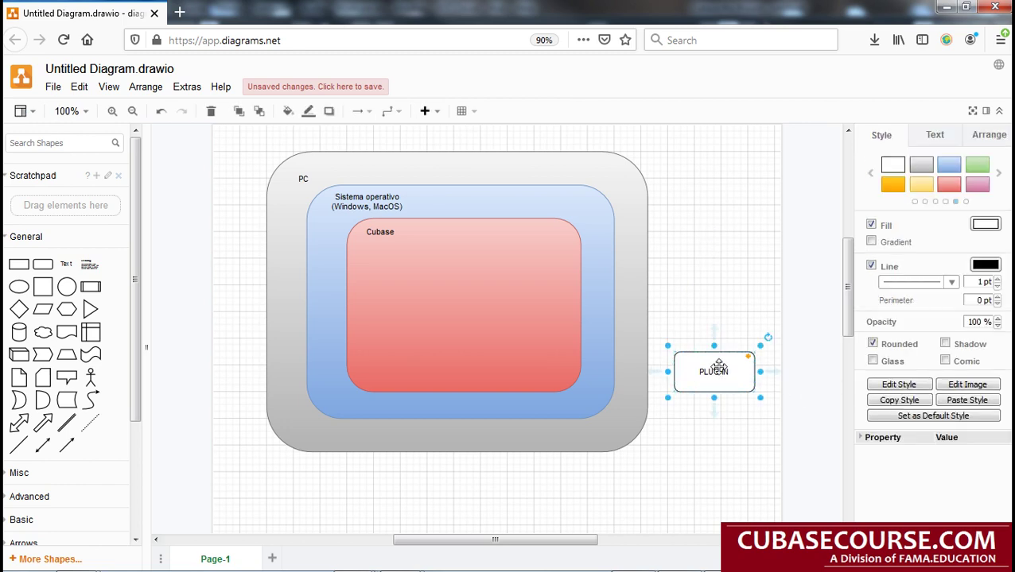
click(975, 166)
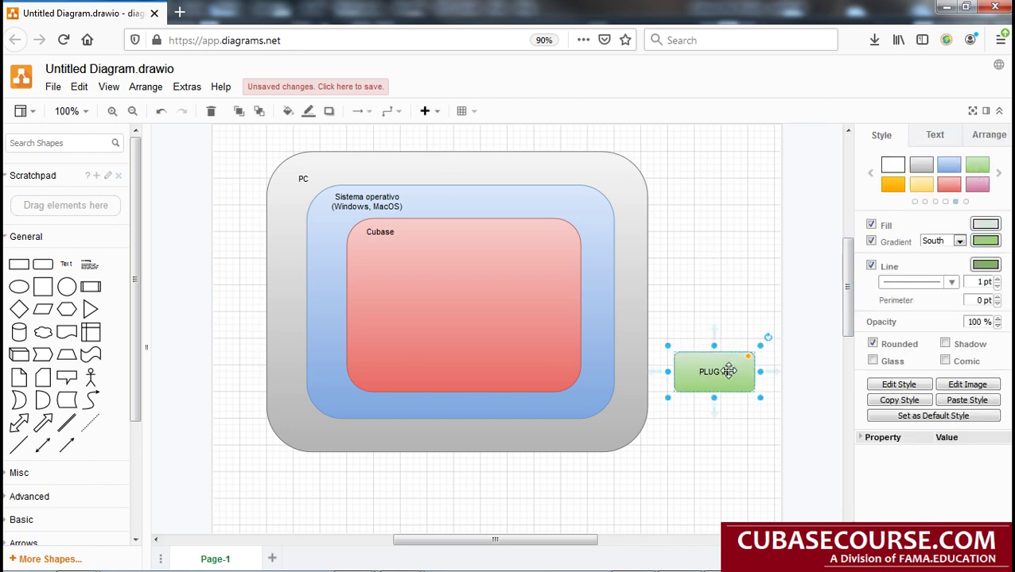
mouse_move(728, 371)
mouse_down()
mouse_move(474, 302)
mouse_move(527, 353)
mouse_move(483, 320)
mouse_up()
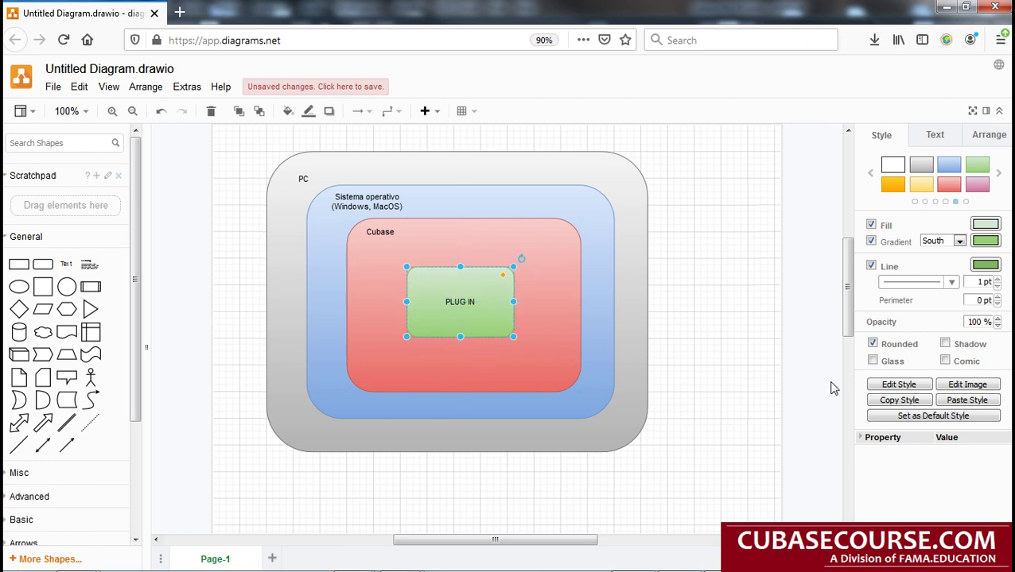
click(794, 318)
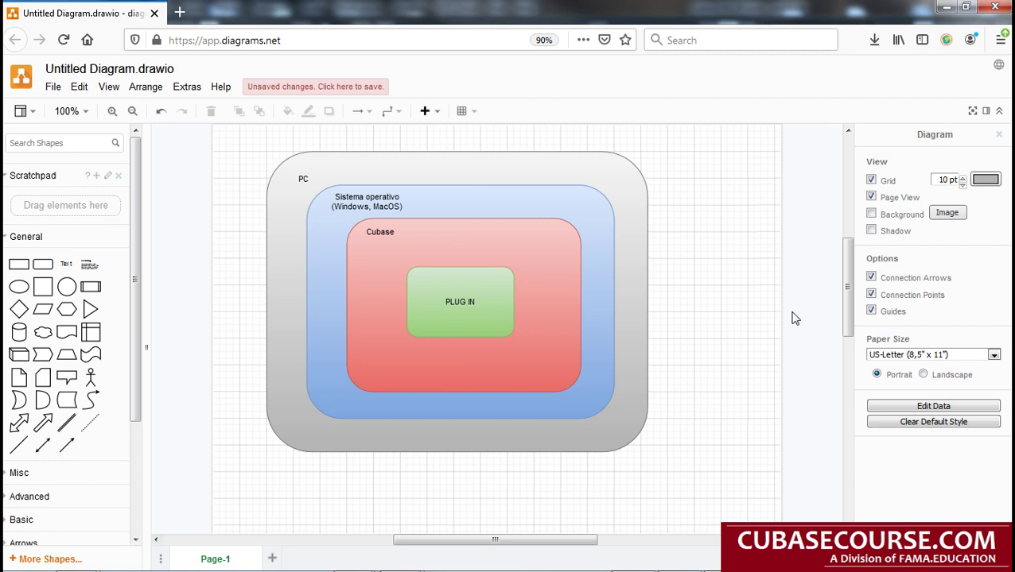
- Edit the red box's title to 'Cubase (HOST, Anfitrion)' and nudge it slightly right
click(482, 296)
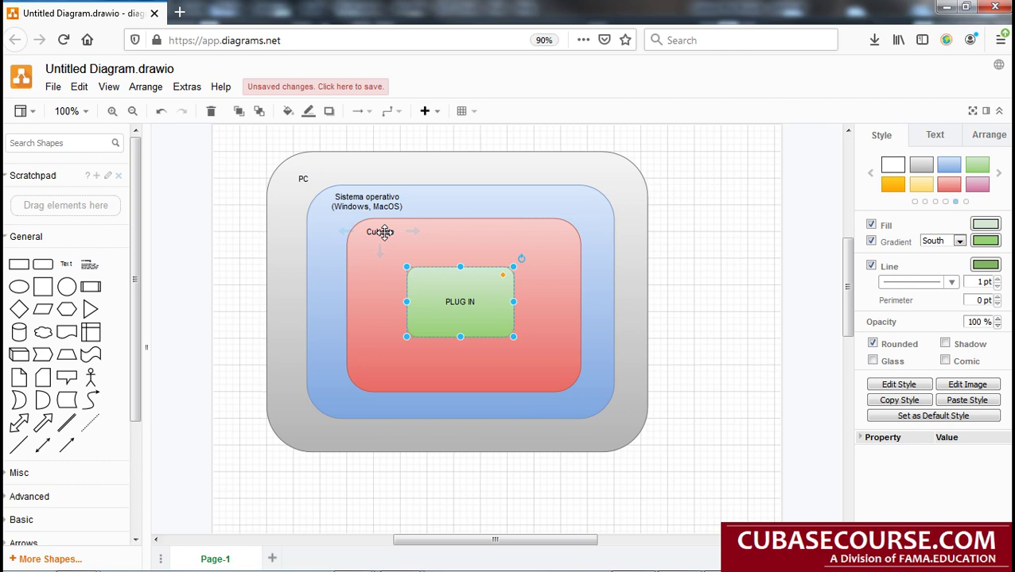
click(385, 232)
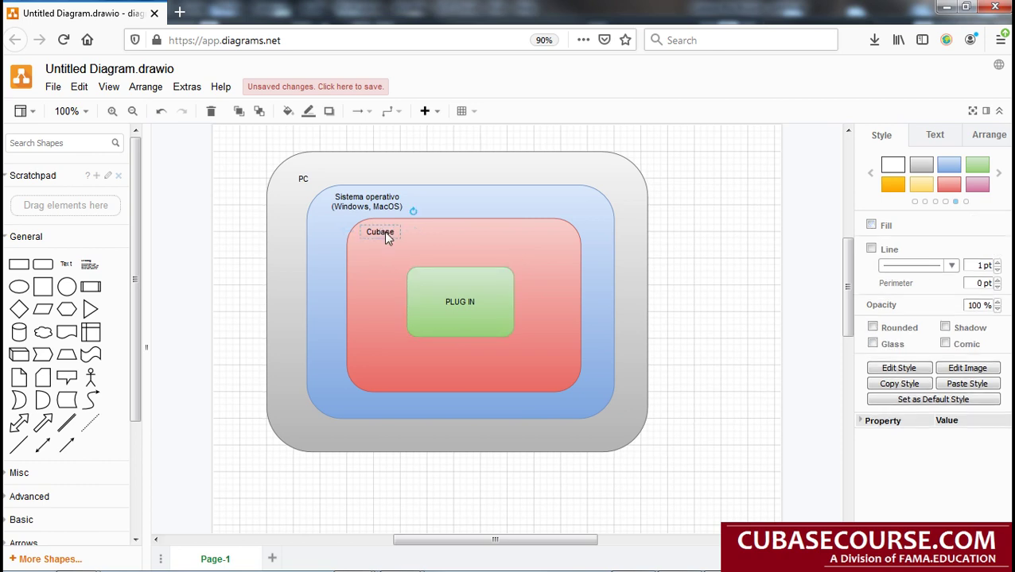
double_click(385, 236)
text((HOST,)
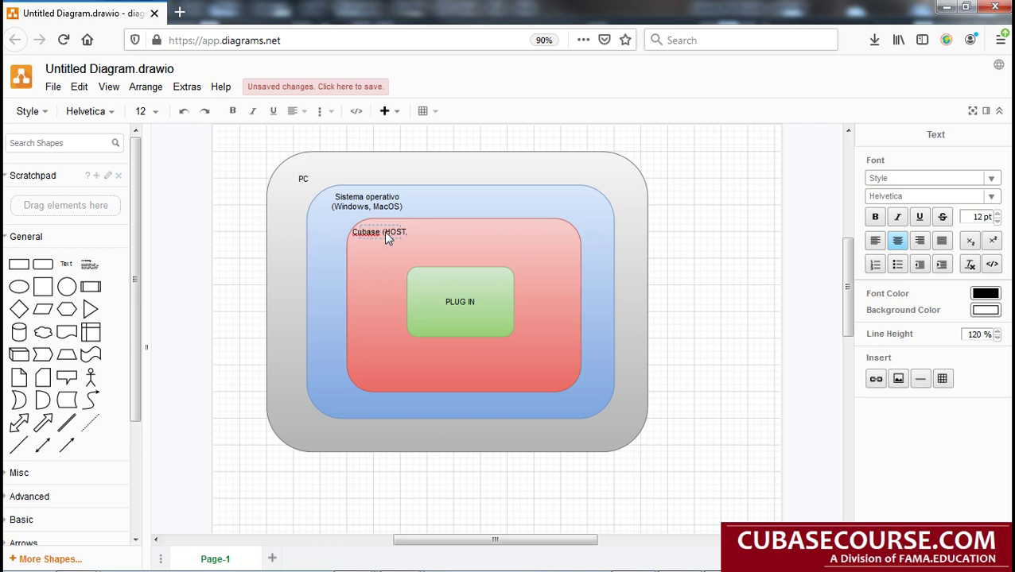
text(A)
text(nfitrion)
text())
click(772, 369)
drag(393, 237, 416, 231)
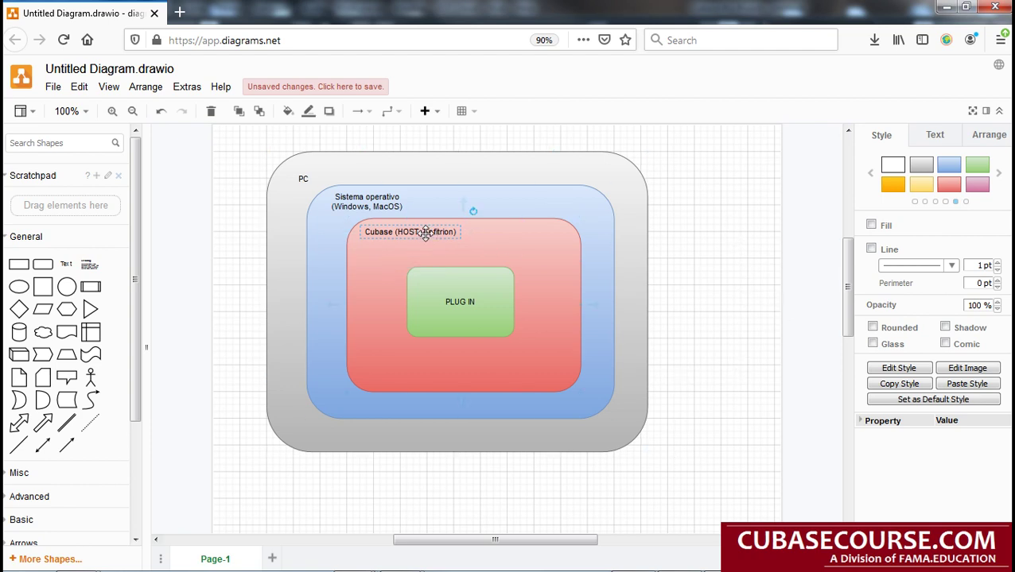
click(465, 295)
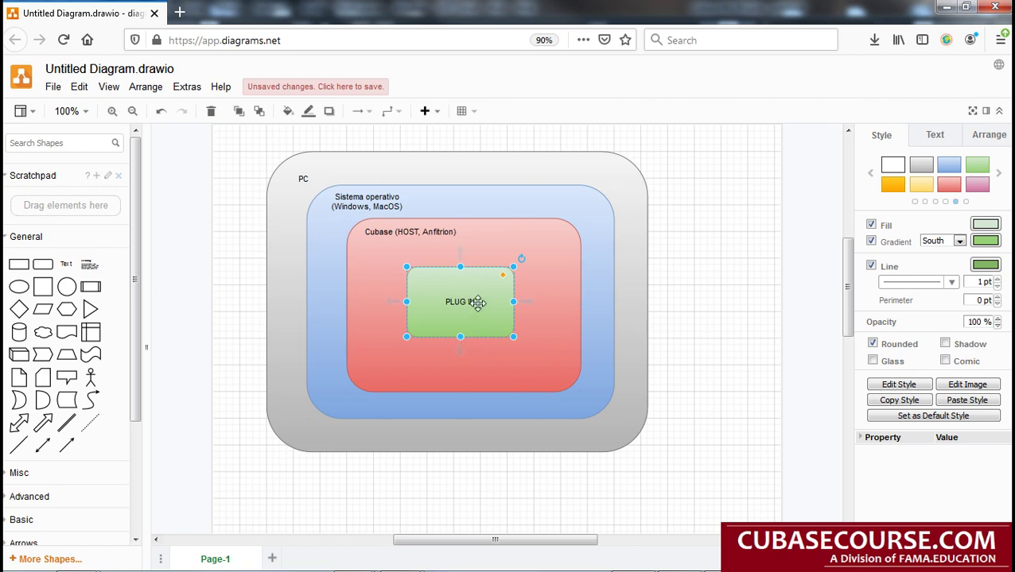
- Add '(HAlion Sonic SE)' below 'PLUG IN' in the green box, separated by a blank line
double_click(477, 309)
key(End)
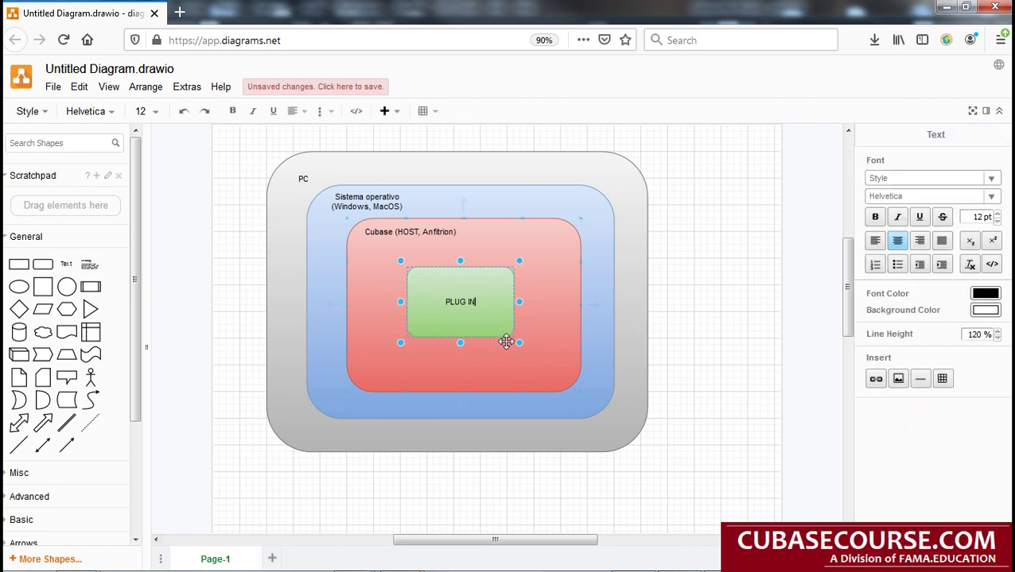
key(Return)
text(HA)
text(lion Son)
text(ic SE)
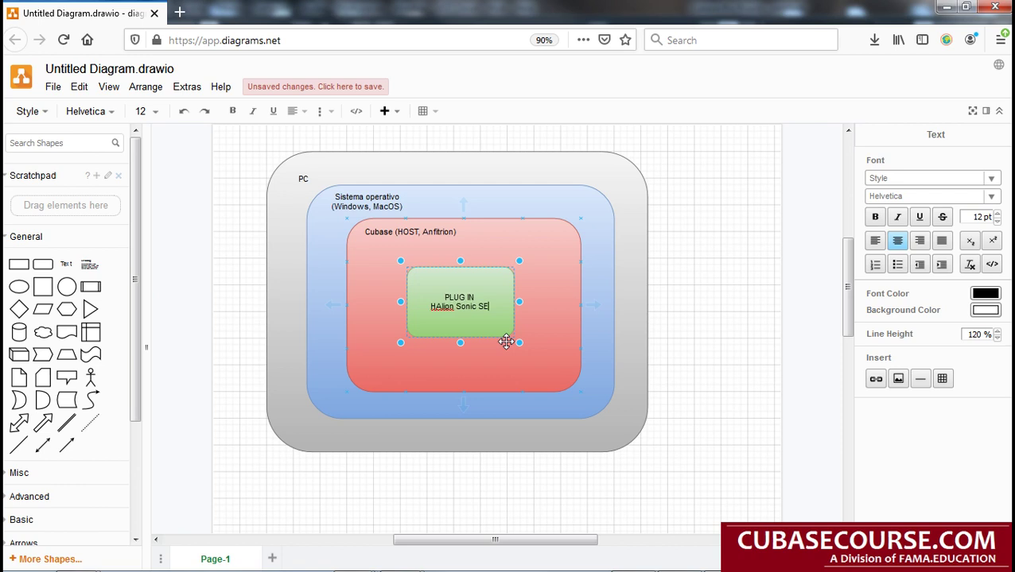
key(Up)
key(End)
key(Return)
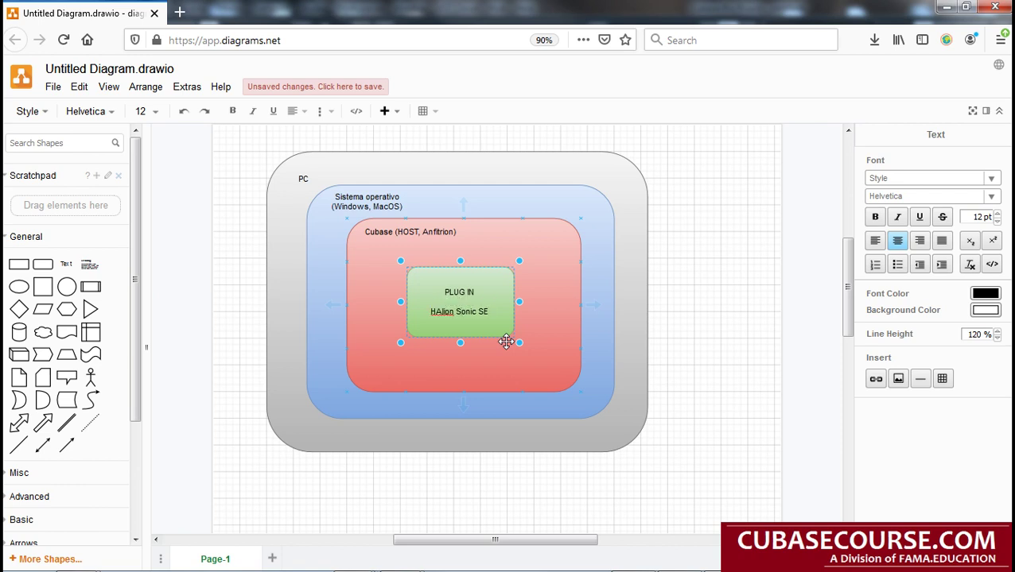
text(()
key(End)
text())
click(694, 341)
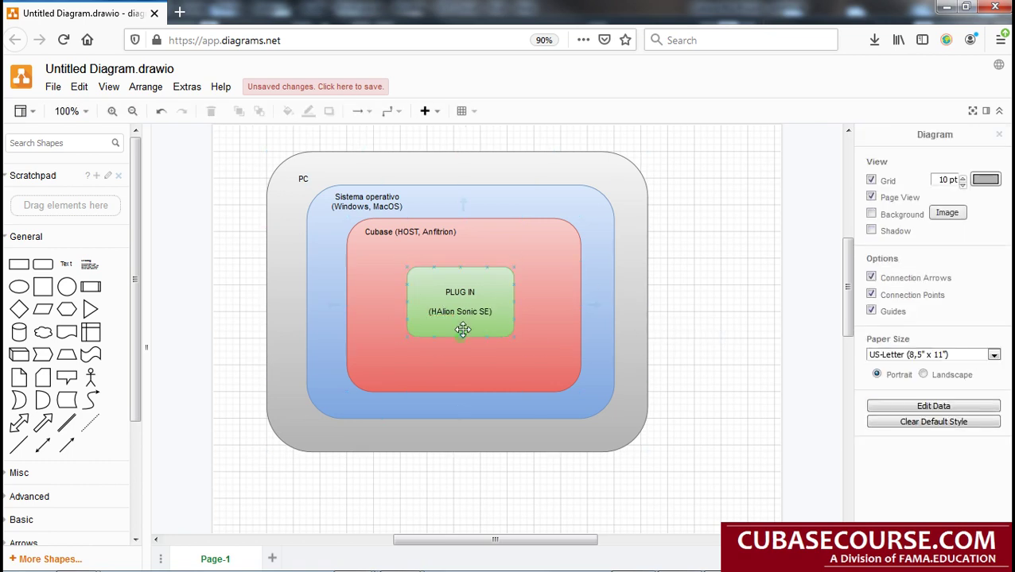
click(467, 300)
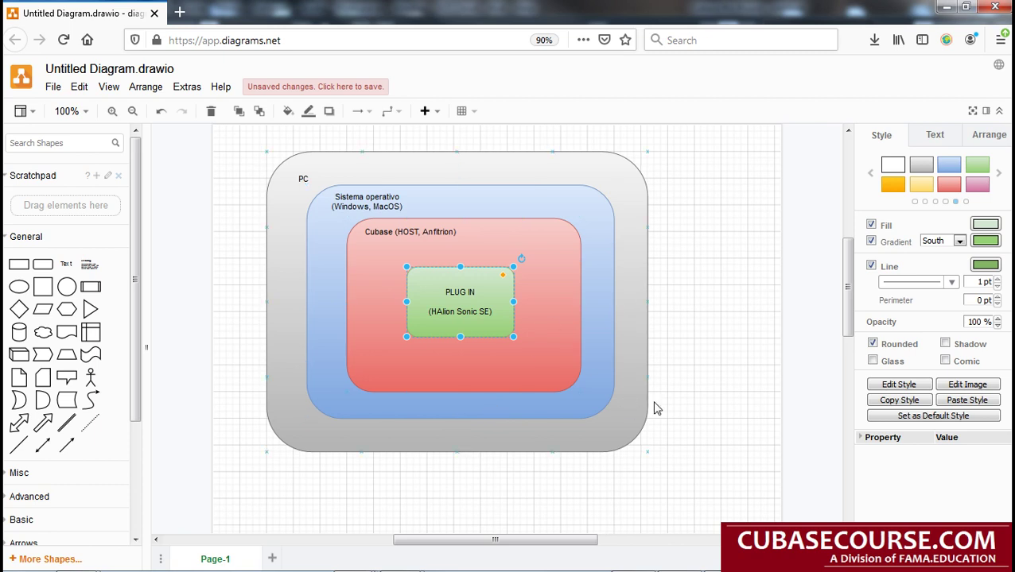
click(699, 508)
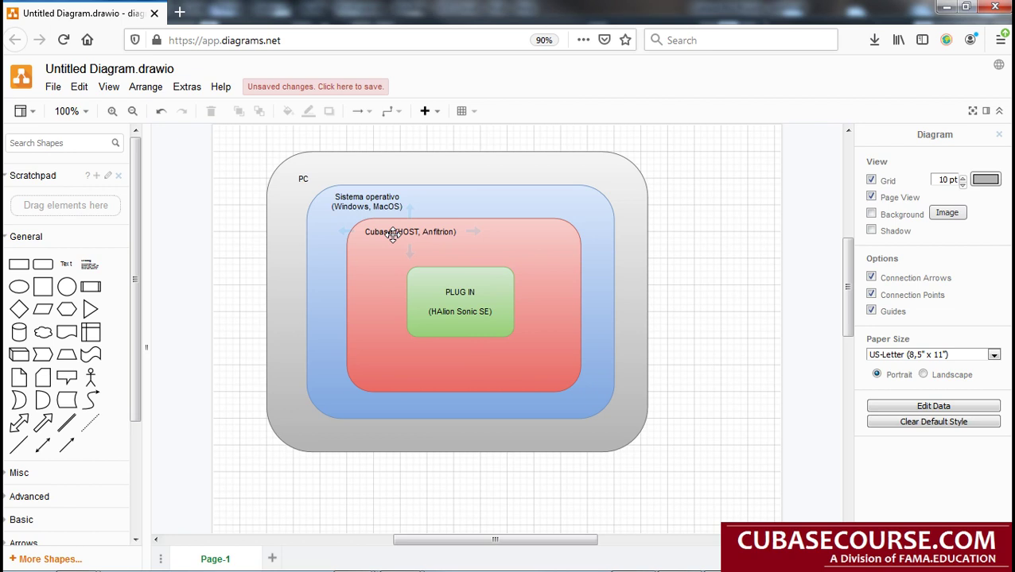
click(469, 314)
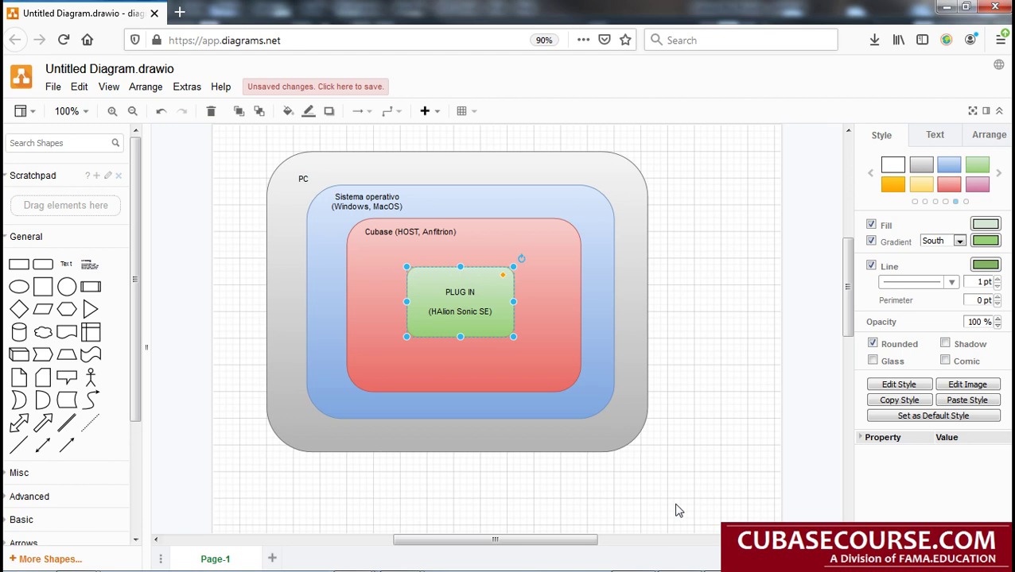
click(521, 239)
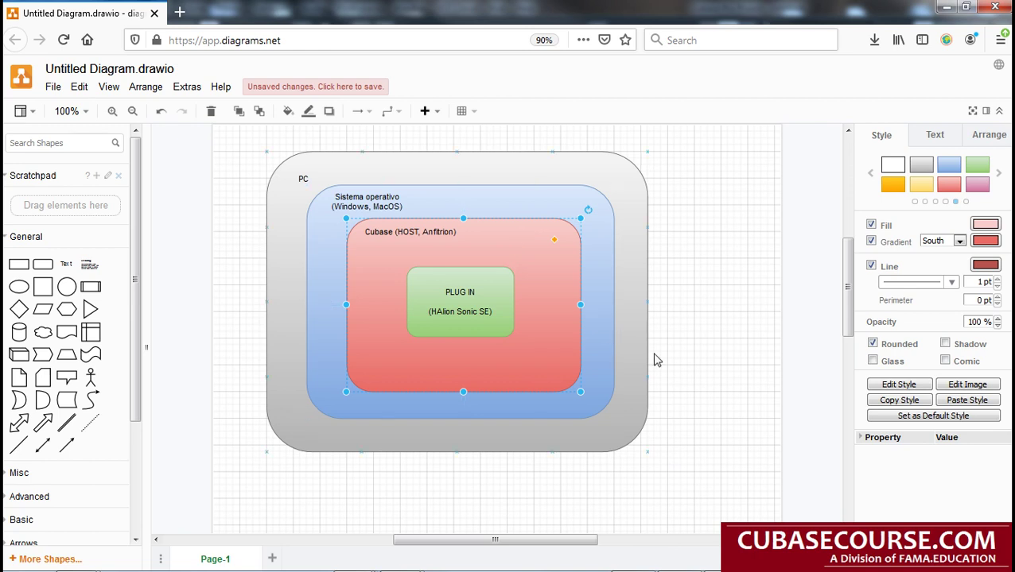
click(762, 375)
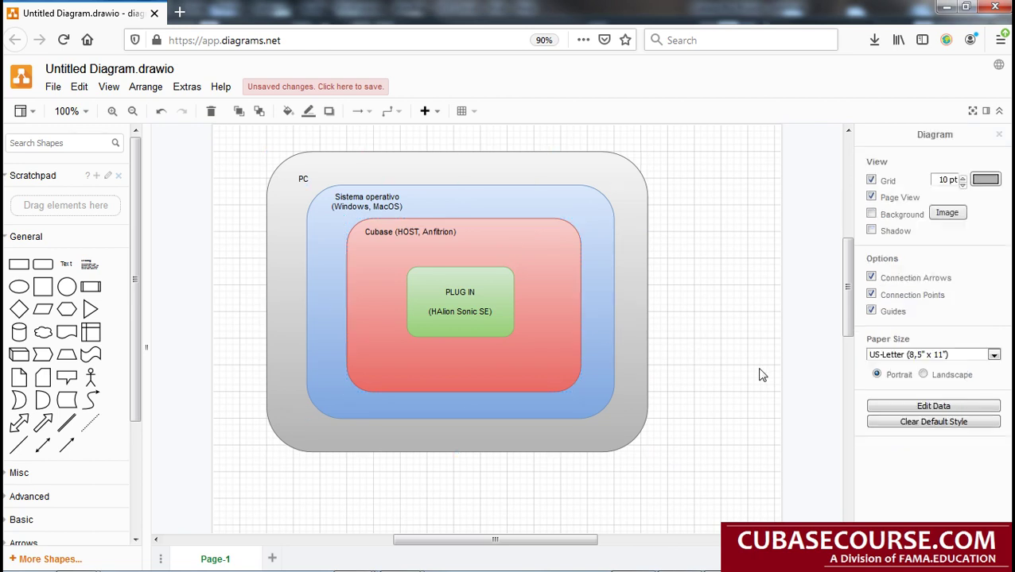
click(479, 311)
click(712, 339)
click(446, 297)
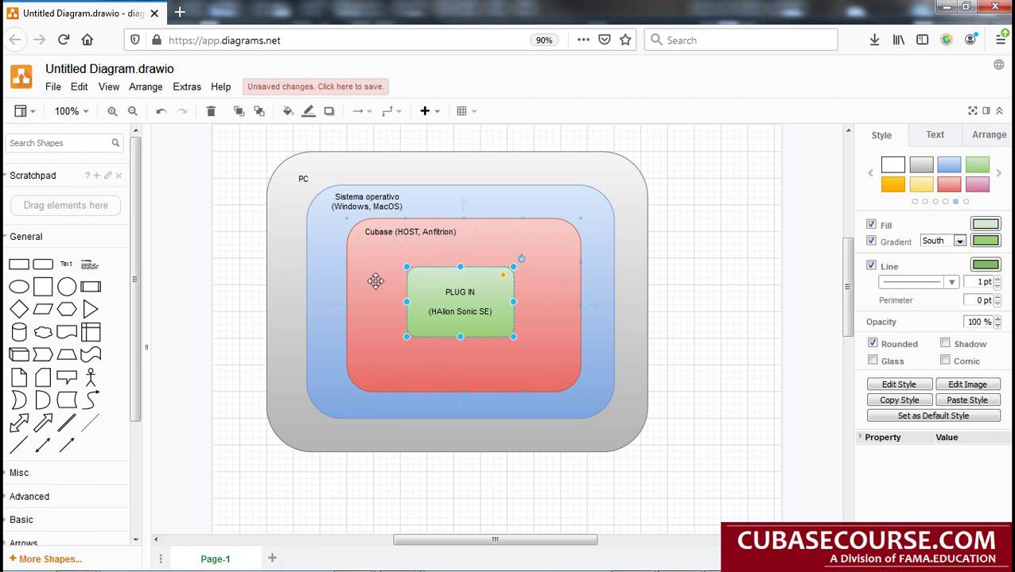
click(719, 370)
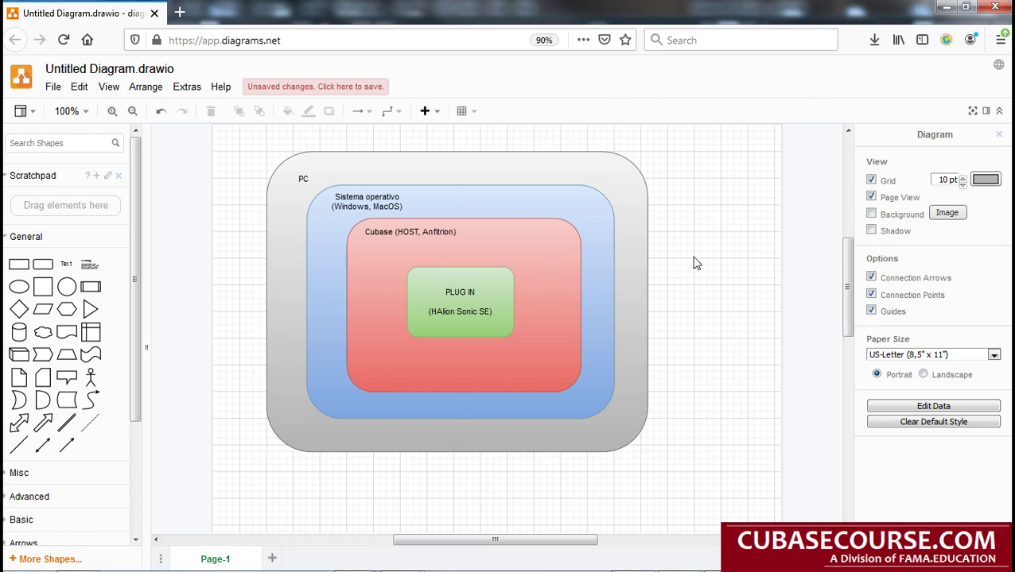
- Create a bold 18 pt 'VST 2, VST 3' label and move it into the top of the PLUG IN box
double_click(670, 216)
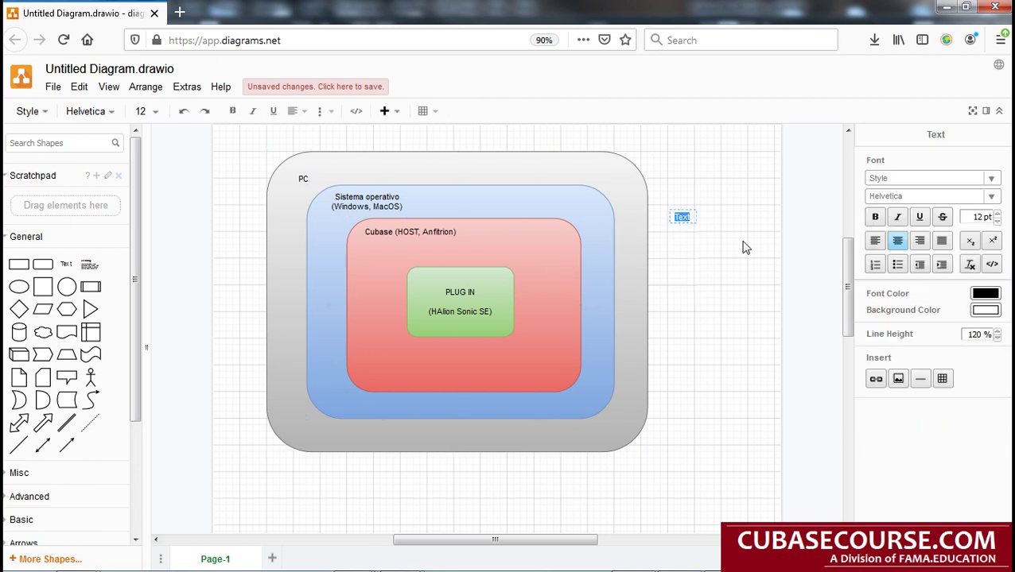
text(VST)
text( 2, VS)
text(T 3)
key(ctrl+shift+Left)
key(ctrl+shift+Left)
key(ctrl+shift+Left)
click(875, 217)
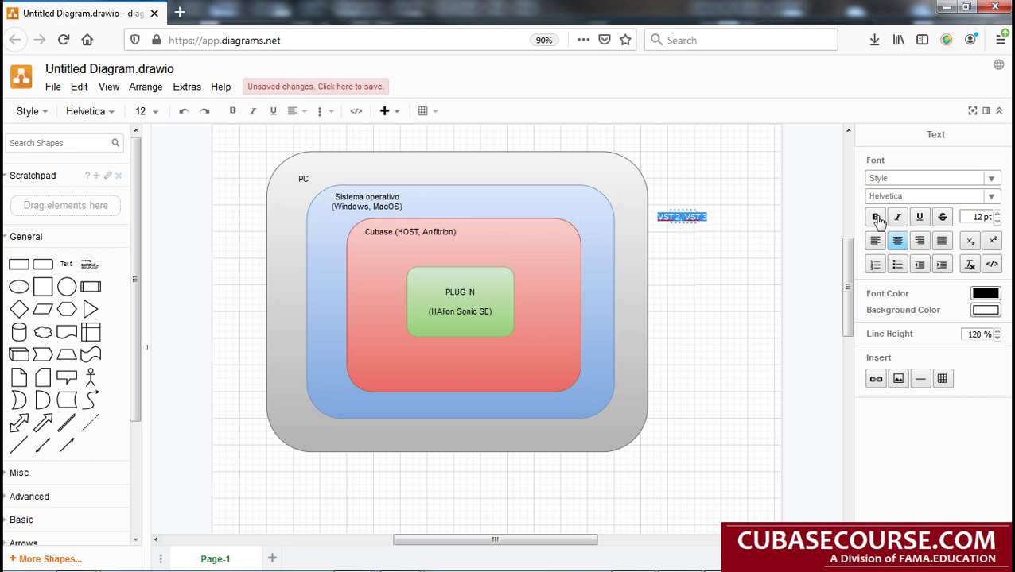
click(997, 214)
click(997, 213)
click(997, 213)
click(997, 214)
click(997, 213)
click(997, 213)
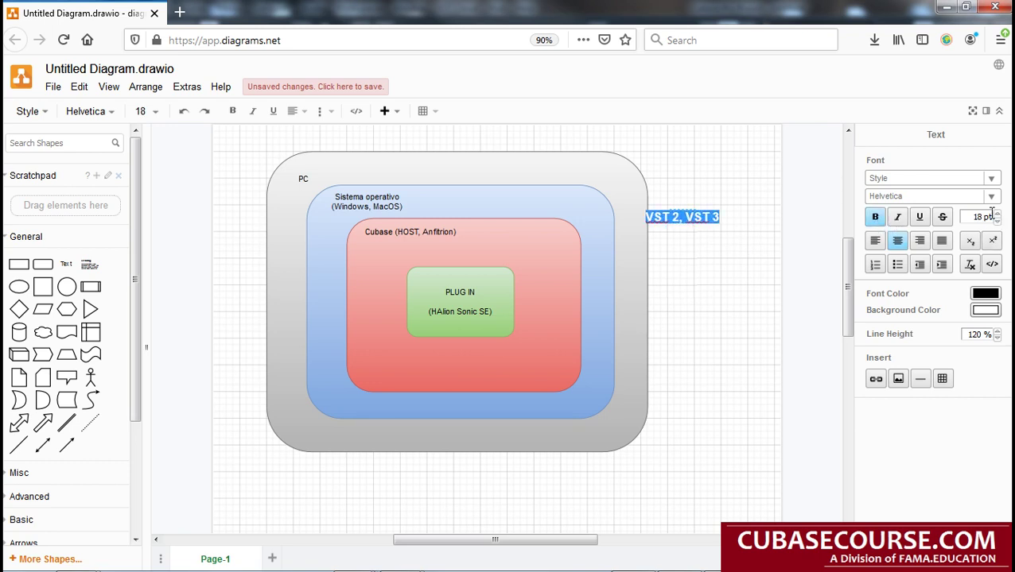
click(708, 237)
click(715, 294)
drag(694, 218, 473, 271)
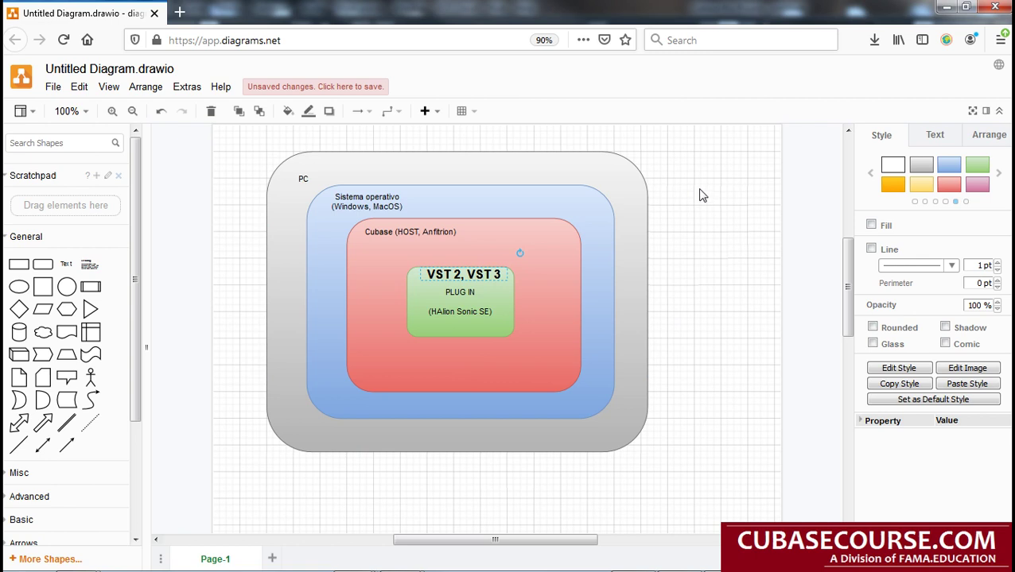
- Add 'AudioUnit (mac: LOGIC)' and 'Rack Extension (reason)' labels, aligning the second beneath the first
double_click(693, 169)
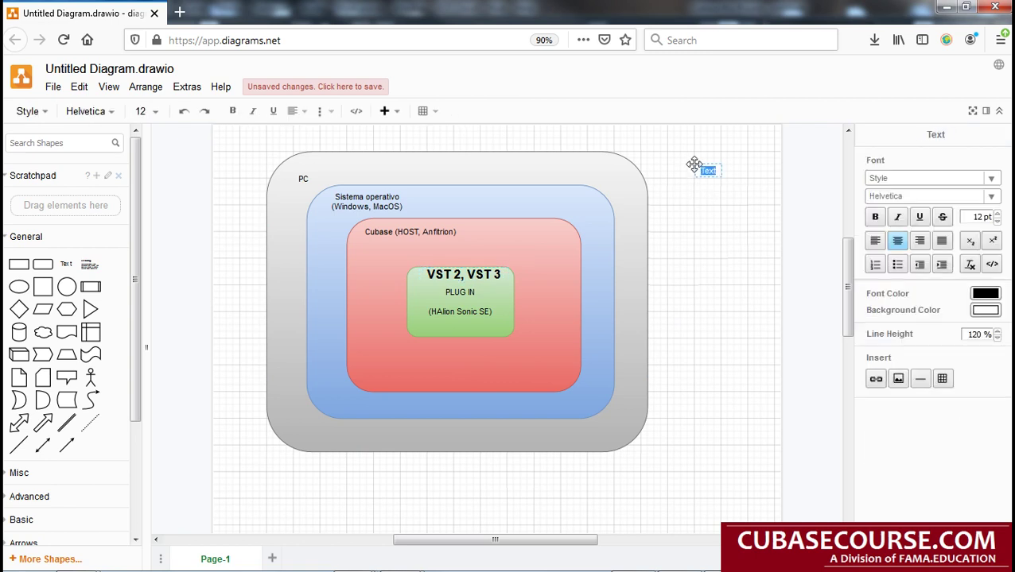
text(Audio)
text(Unit)
text( (mac:)
text( LOGIC)
text())
click(735, 263)
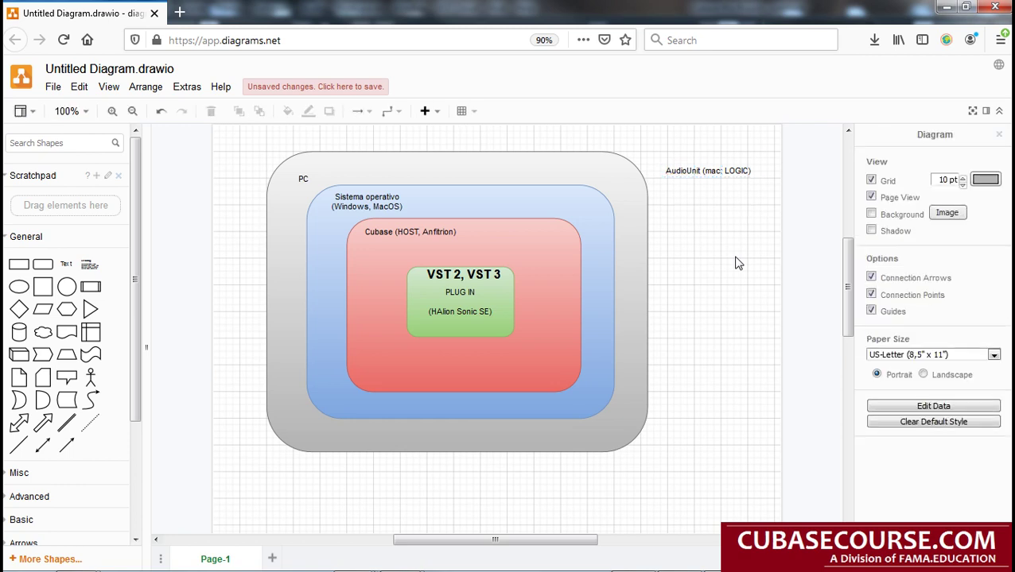
double_click(671, 200)
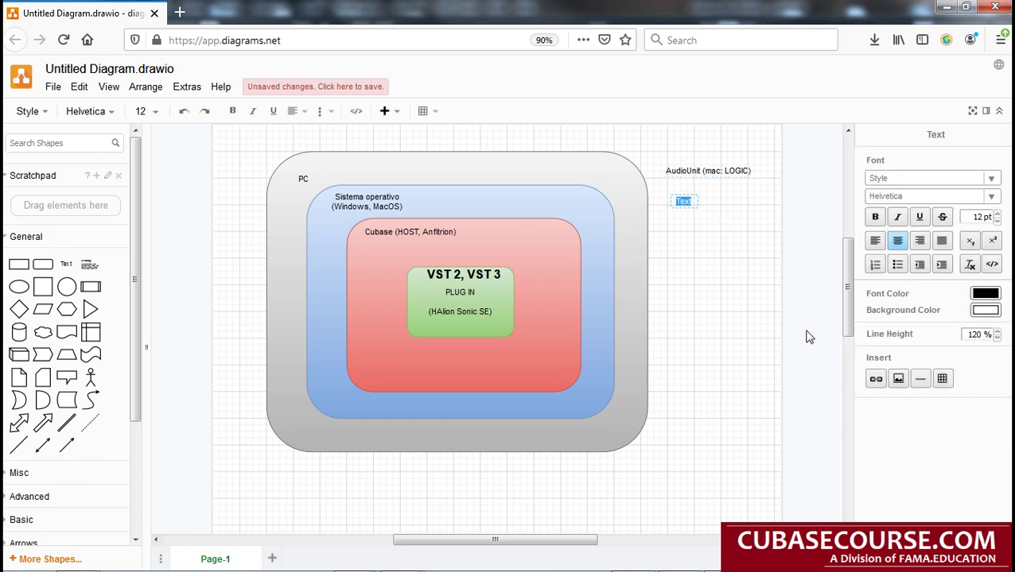
text(Rack)
text( Extensio)
text(n (r)
text(eason))
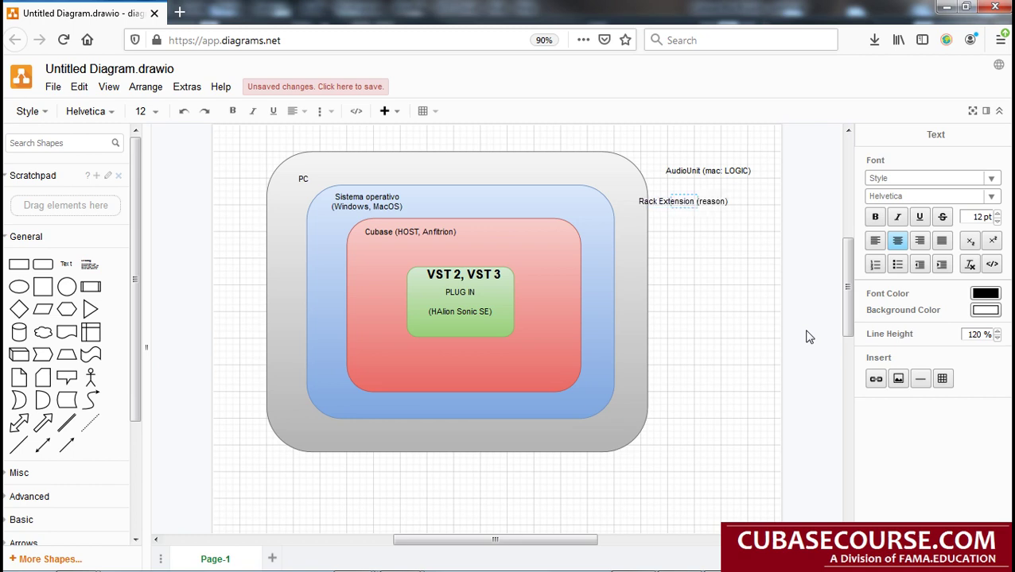
click(697, 252)
drag(694, 207, 715, 199)
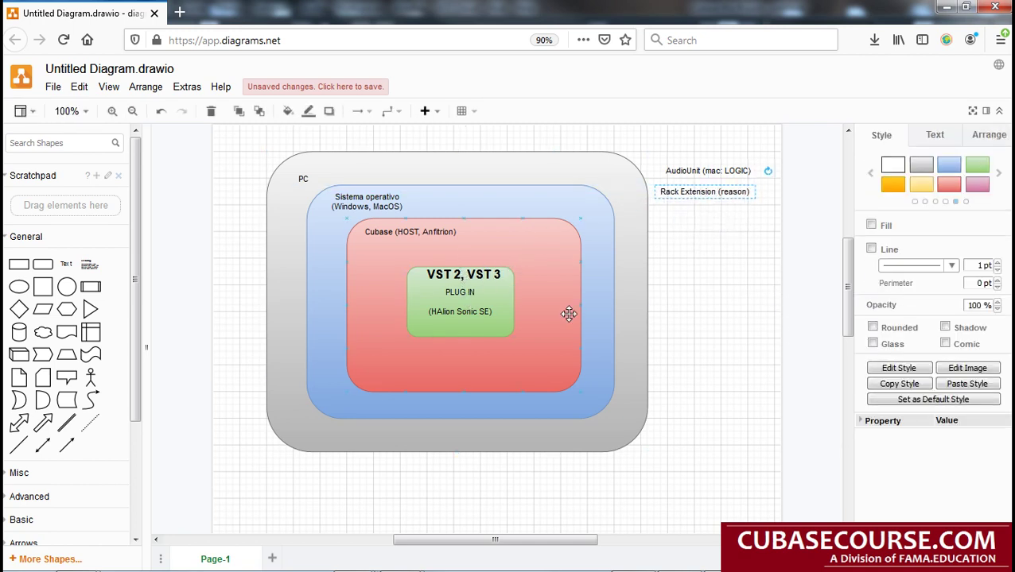
- Add an 'AAX (ProTools)' text label and align it under 'Rack Extension (reason)'
double_click(687, 228)
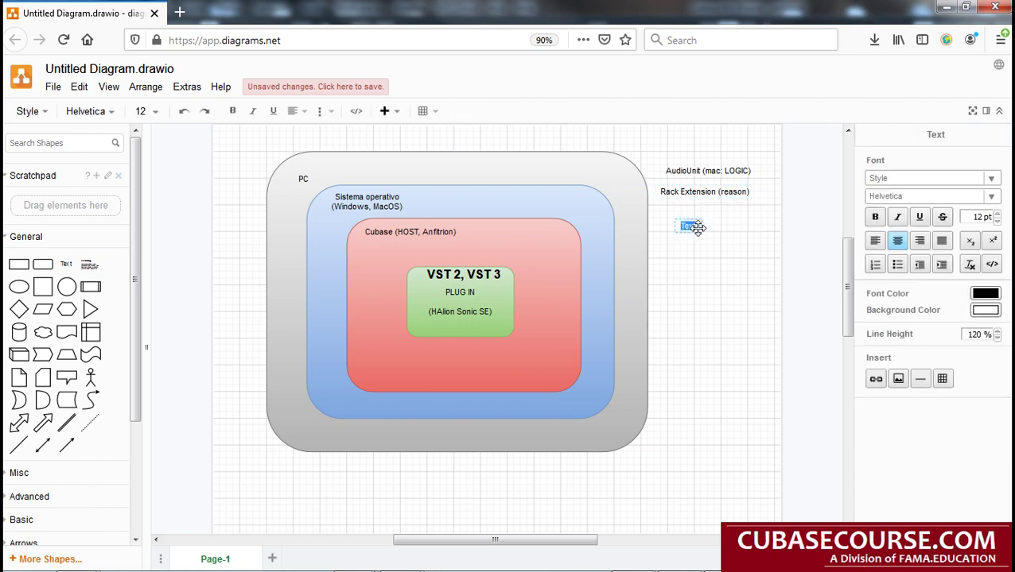
text(AX)
text( (P)
text(roTools)
text())
click(728, 319)
mouse_move(692, 231)
mouse_down()
mouse_move(713, 225)
mouse_move(704, 212)
mouse_up()
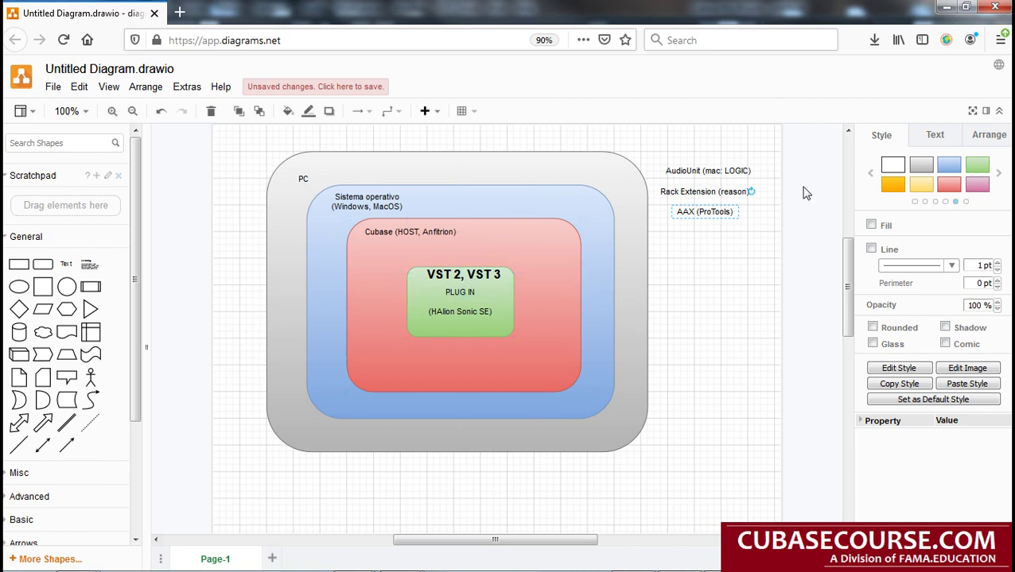
- Check the AudioUnit, Rack Extension and AAX labels, then nudge 'VST 2, VST 3' left to centre it
click(713, 170)
click(732, 377)
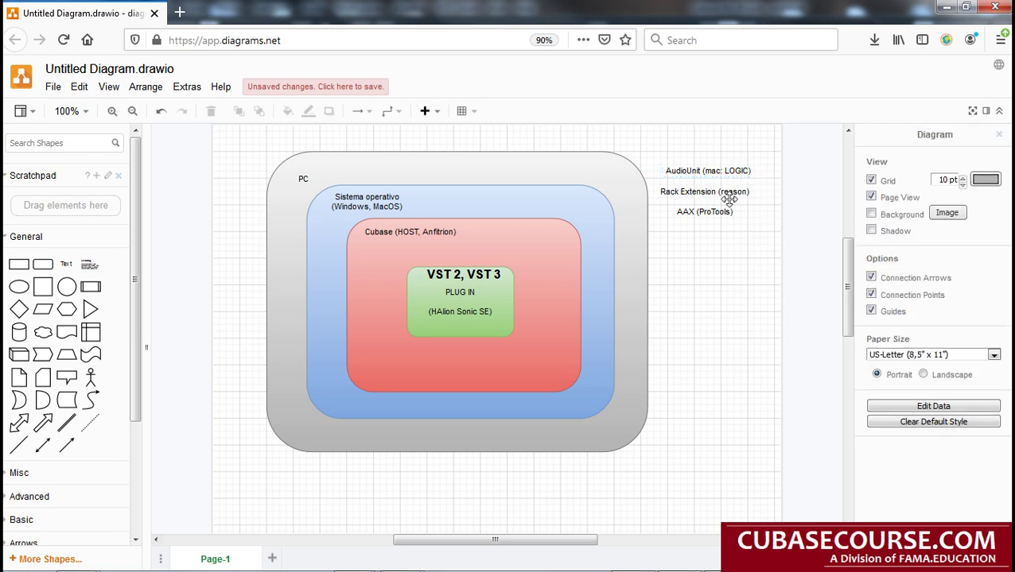
click(729, 200)
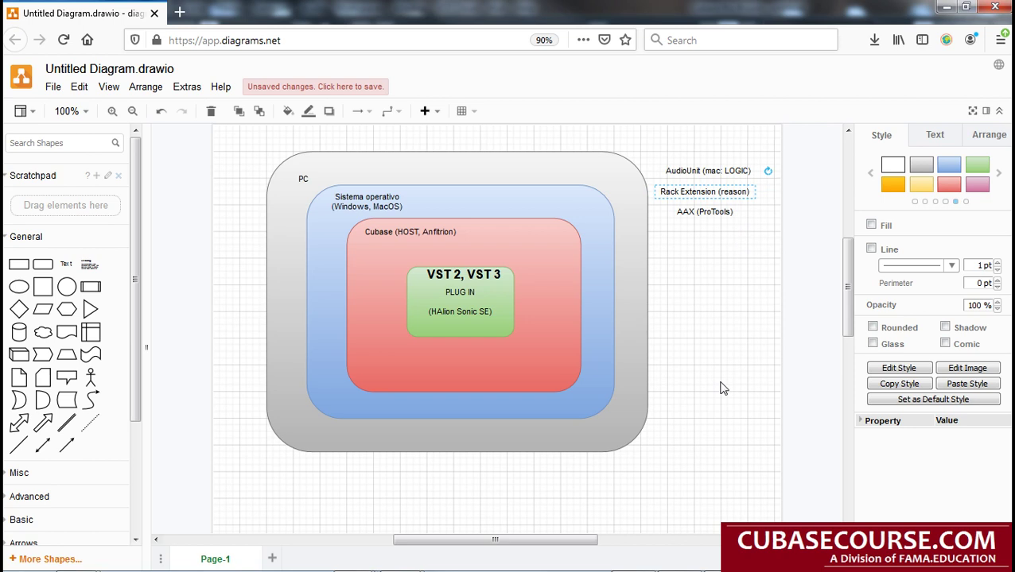
click(720, 212)
click(722, 322)
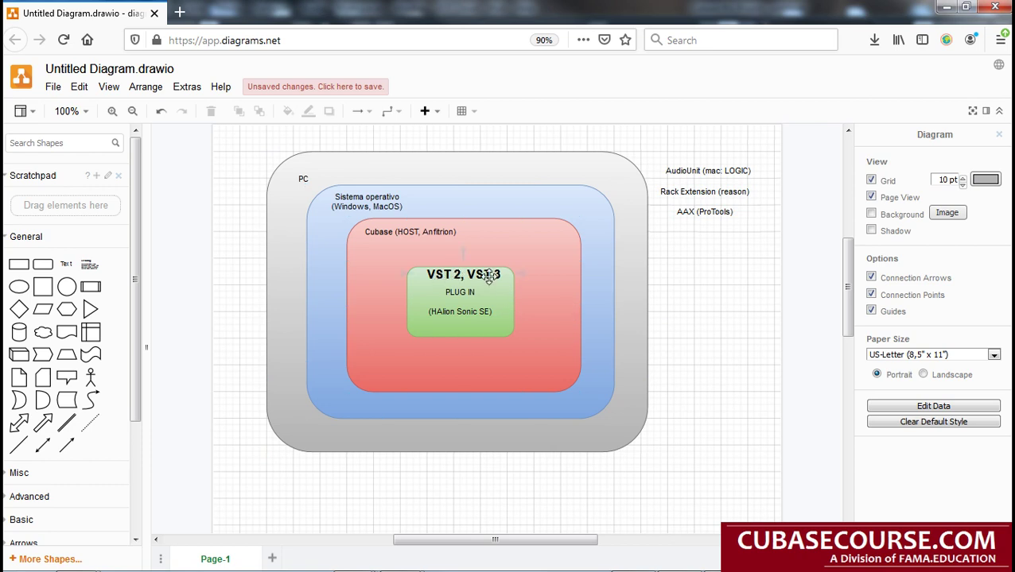
drag(484, 274, 477, 274)
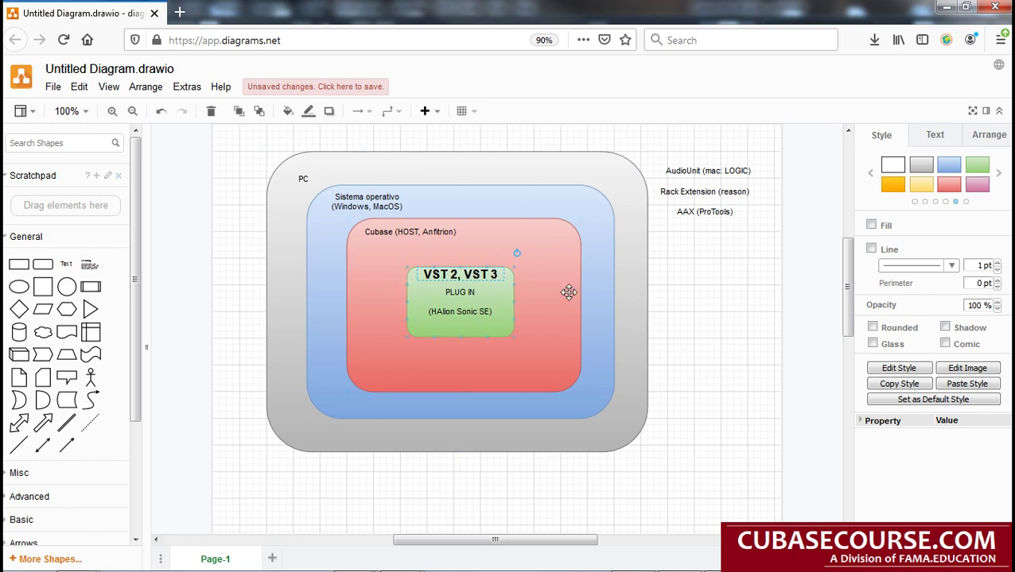
click(744, 345)
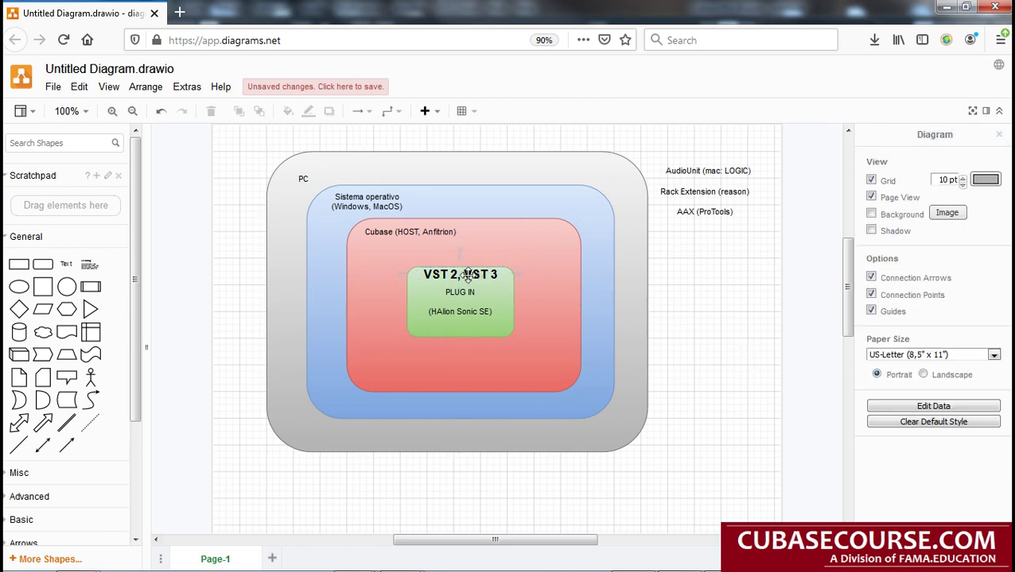
- Create a 'VIRTUAL STUDIO TECHNOLOGY' text label below the PC box at 24 pt font size
double_click(271, 489)
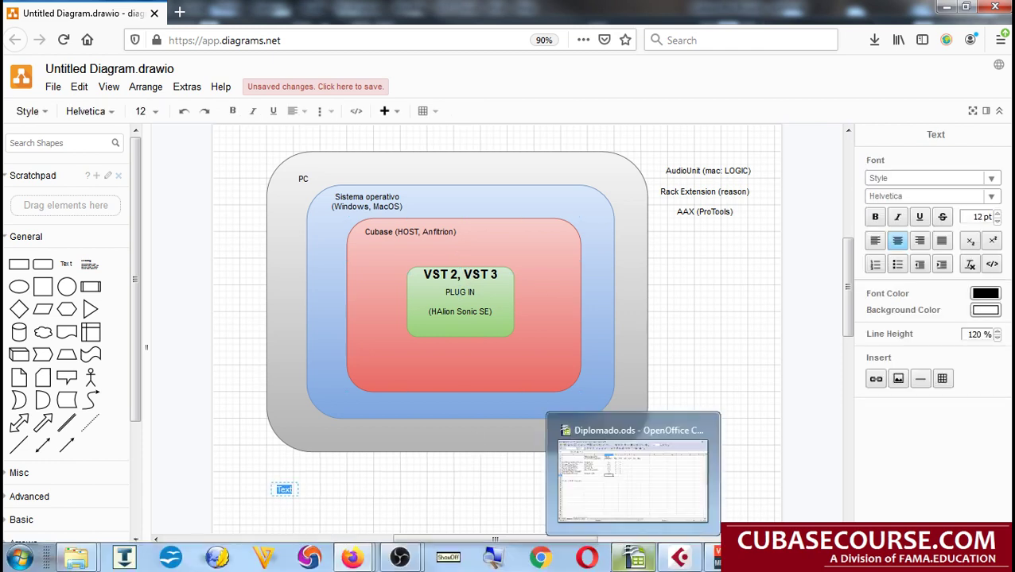
text(VIRTUAL)
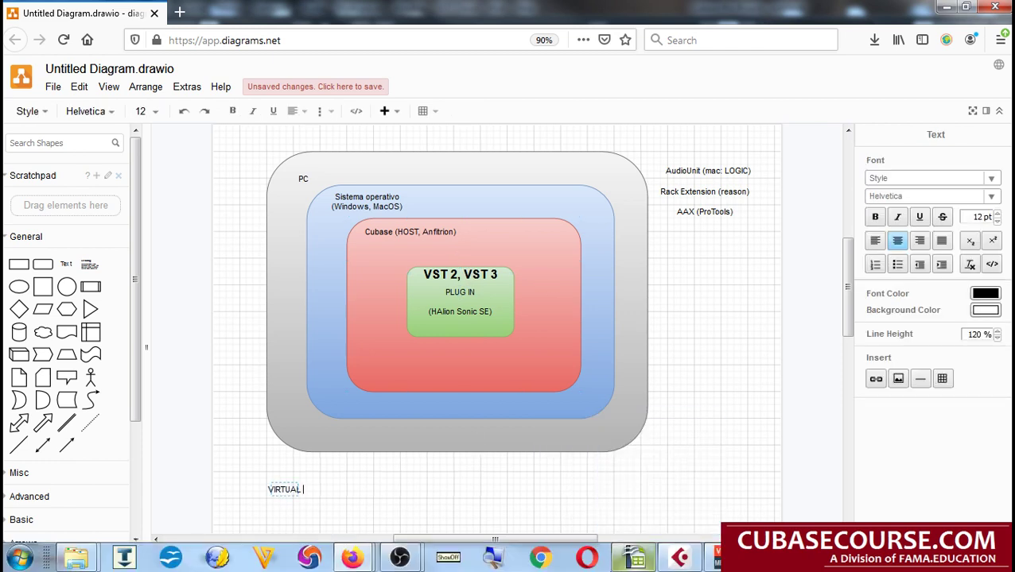
text( STUDIO T)
text(ECHNOLOGY)
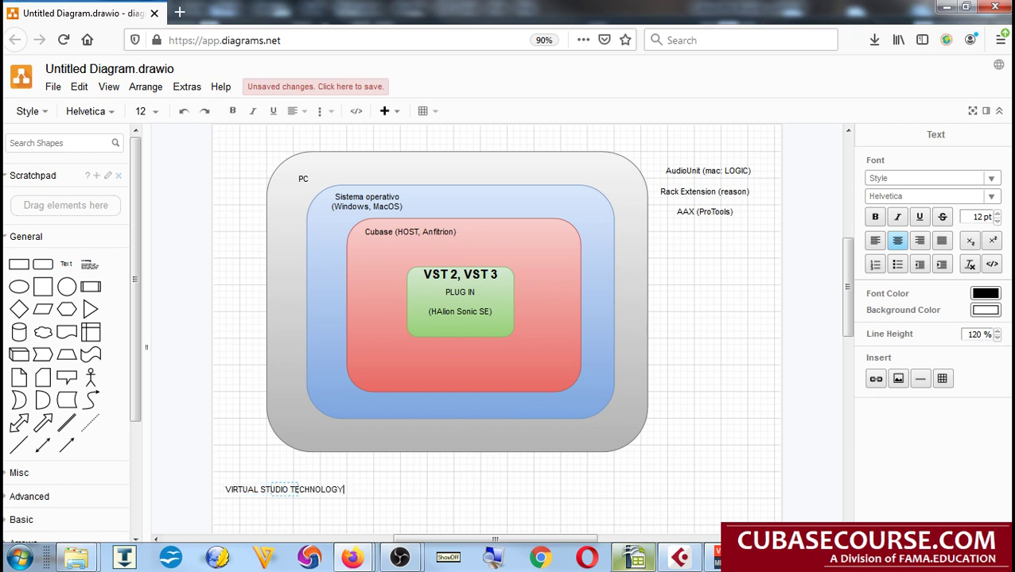
key(ctrl+a)
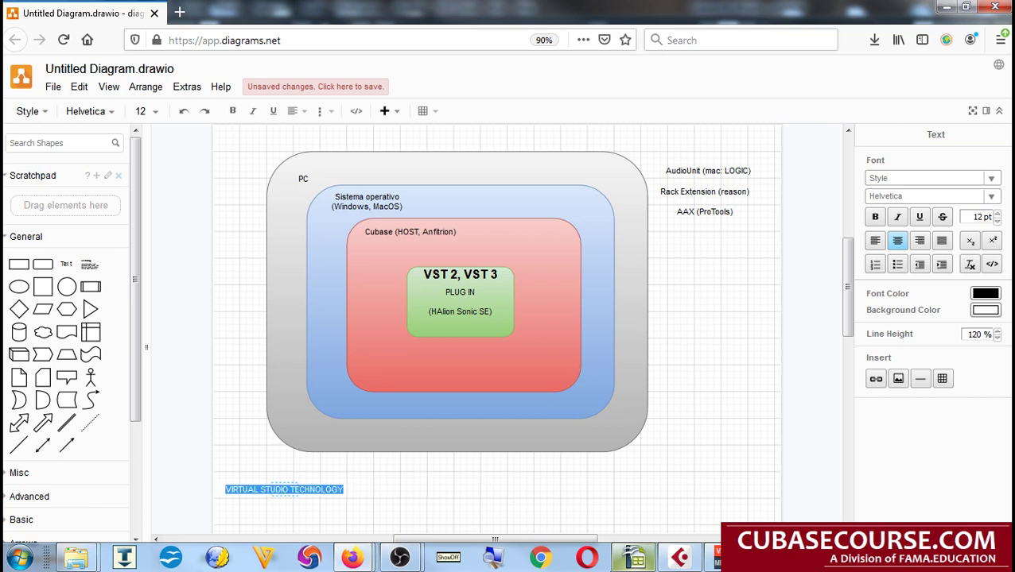
click(156, 111)
click(184, 301)
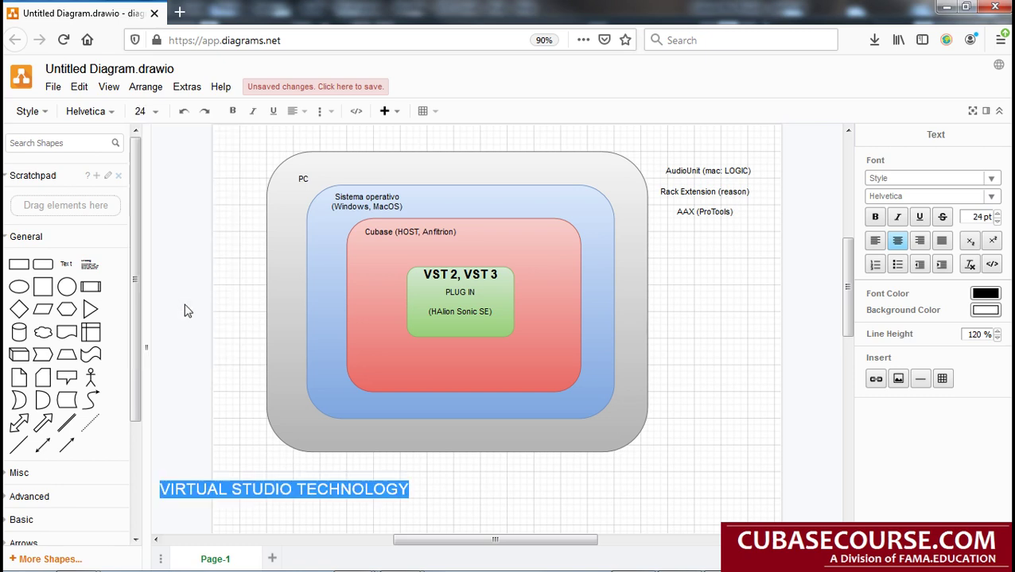
click(424, 504)
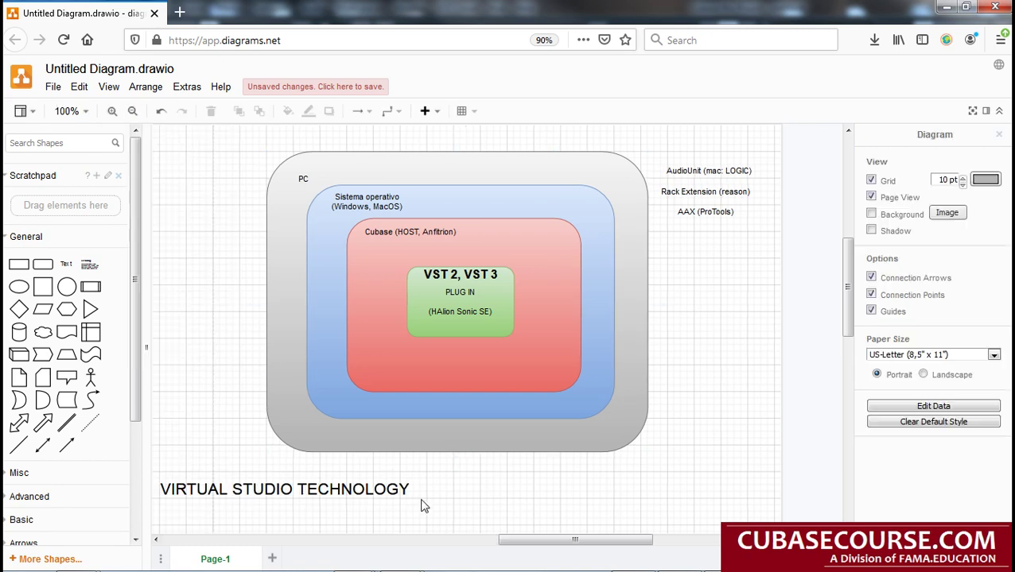
- Move the 'VIRTUAL STUDIO TECHNOLOGY' caption so it sits centred just under the PC box
click(358, 491)
drag(358, 491, 509, 488)
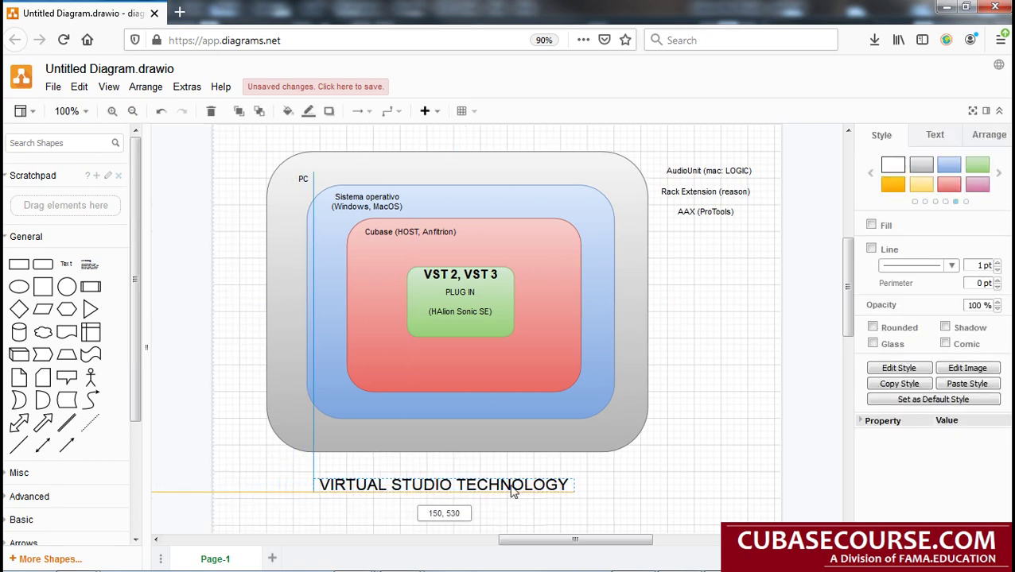
drag(509, 487, 517, 480)
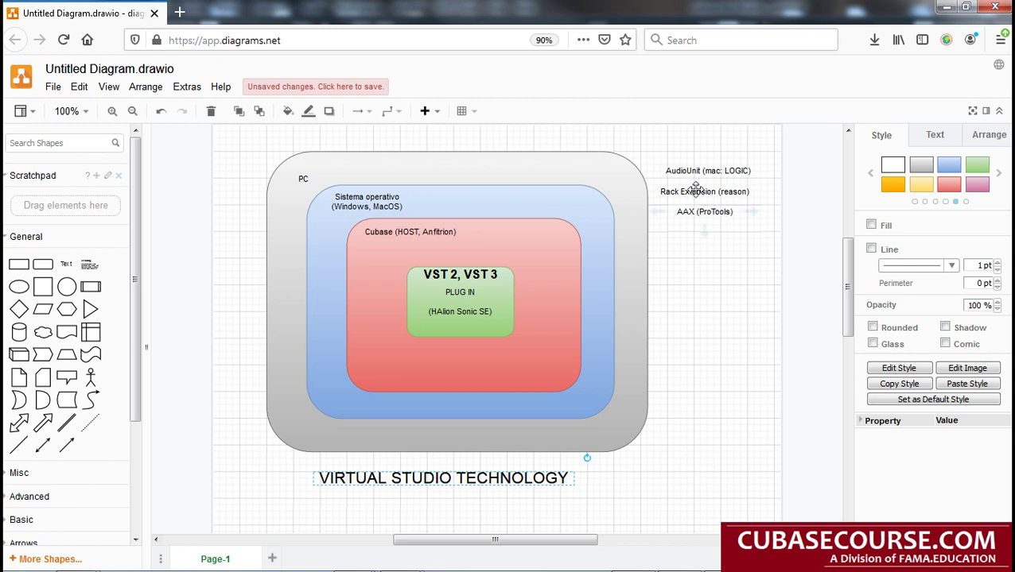
click(707, 211)
click(521, 485)
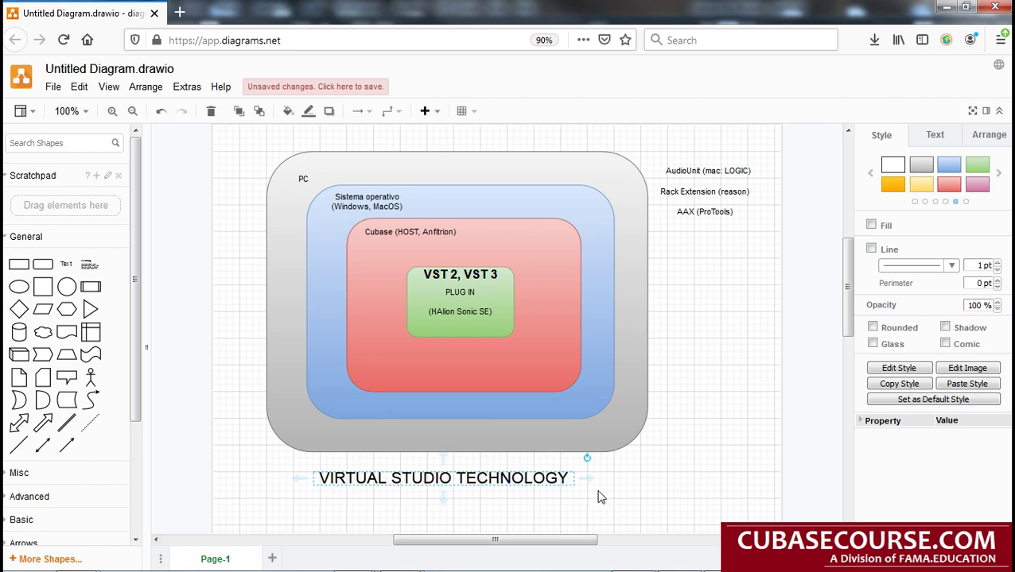
click(506, 303)
click(558, 442)
click(451, 275)
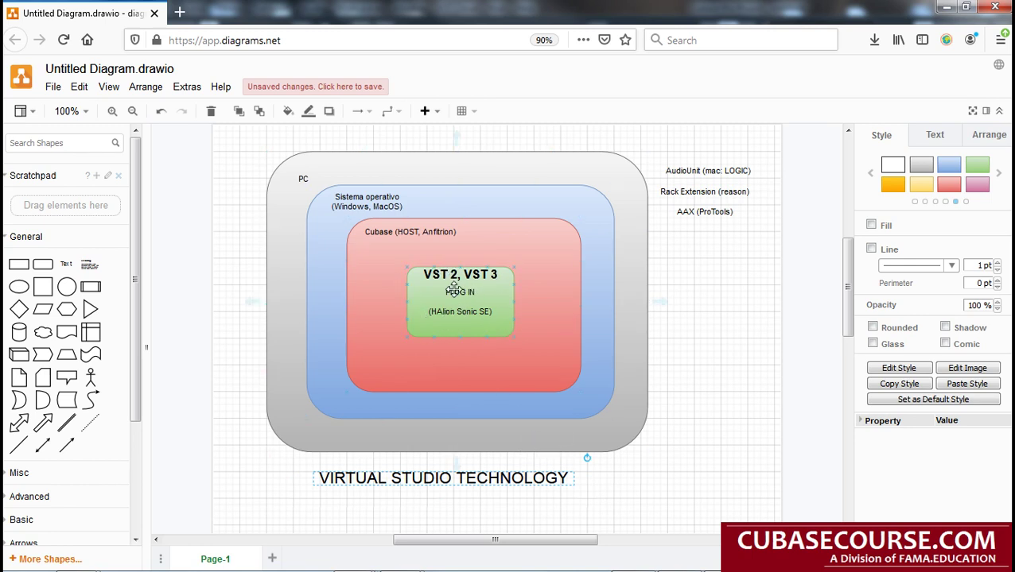
click(568, 319)
click(473, 295)
click(713, 356)
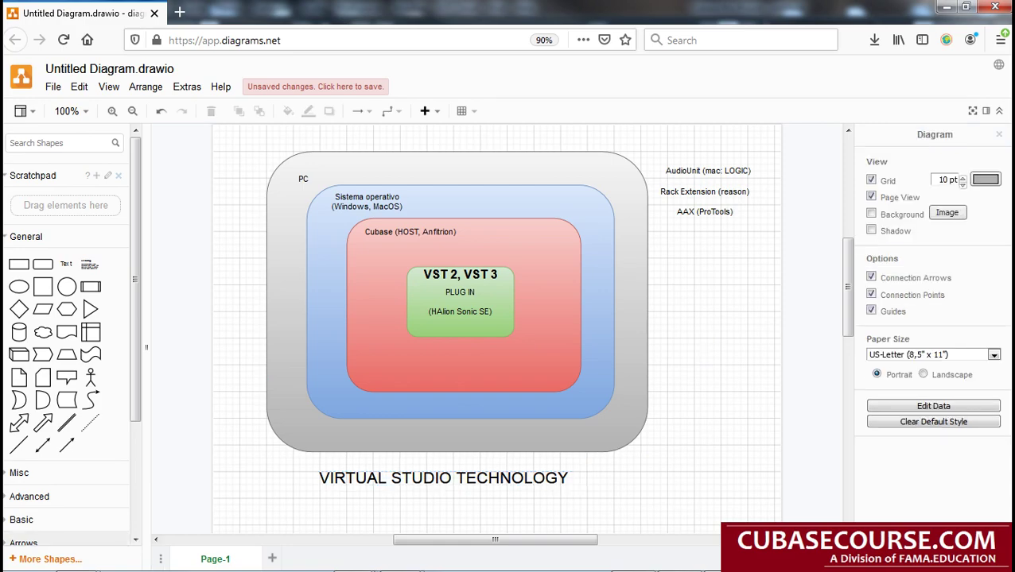